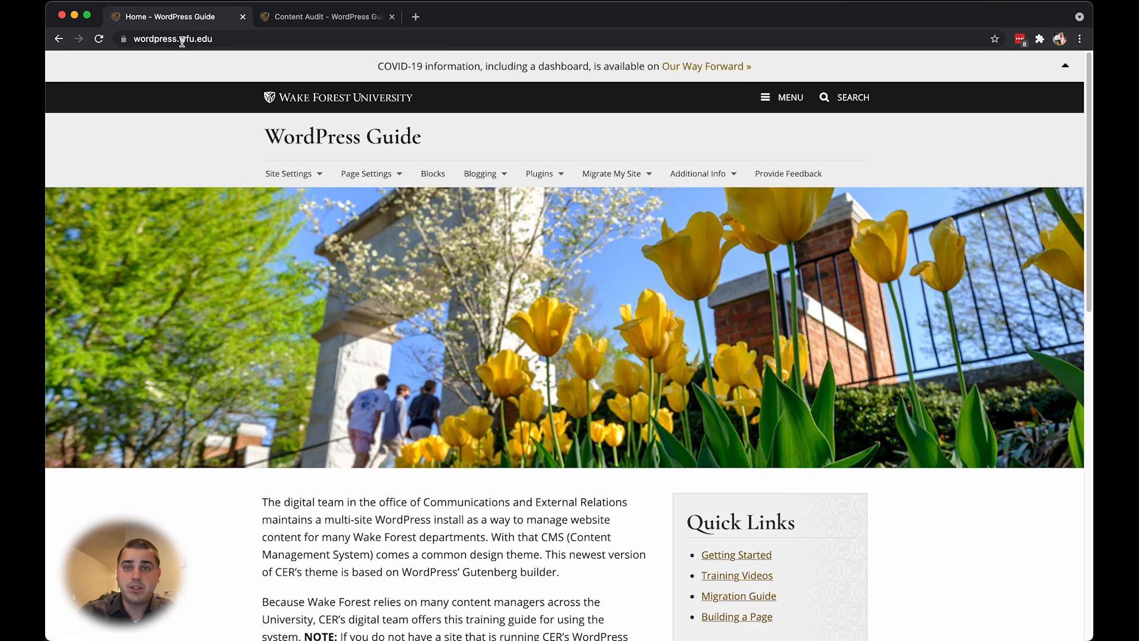
Insert pprd. before wfu.edu in the site address, and delete the pprd.wfu.edu ending again.
click(182, 41)
click(182, 41)
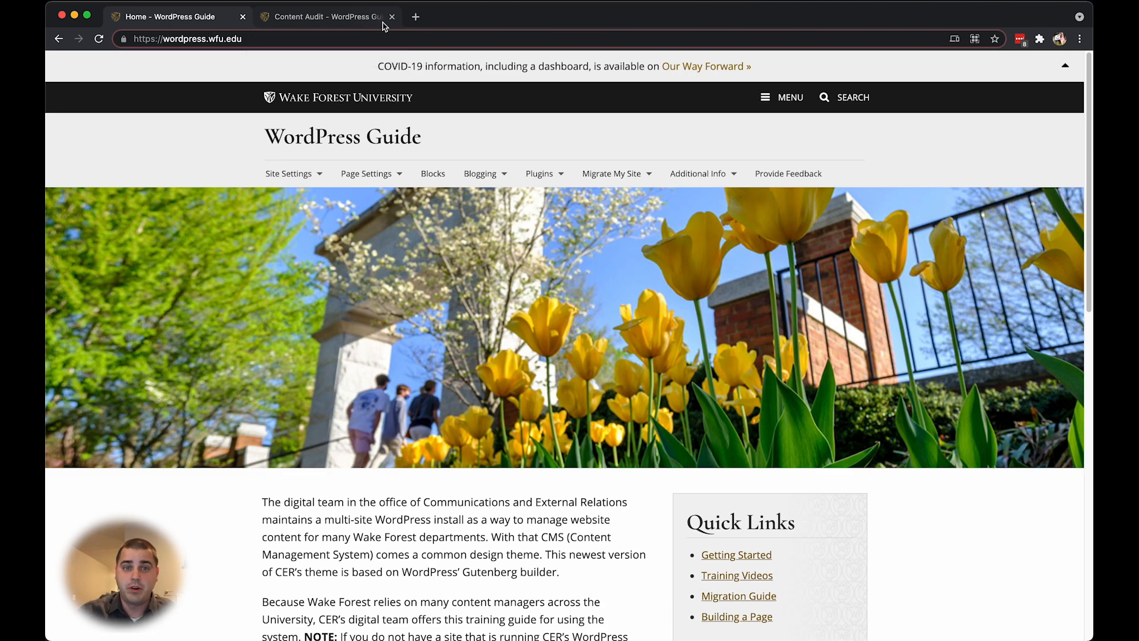
text(pprd.)
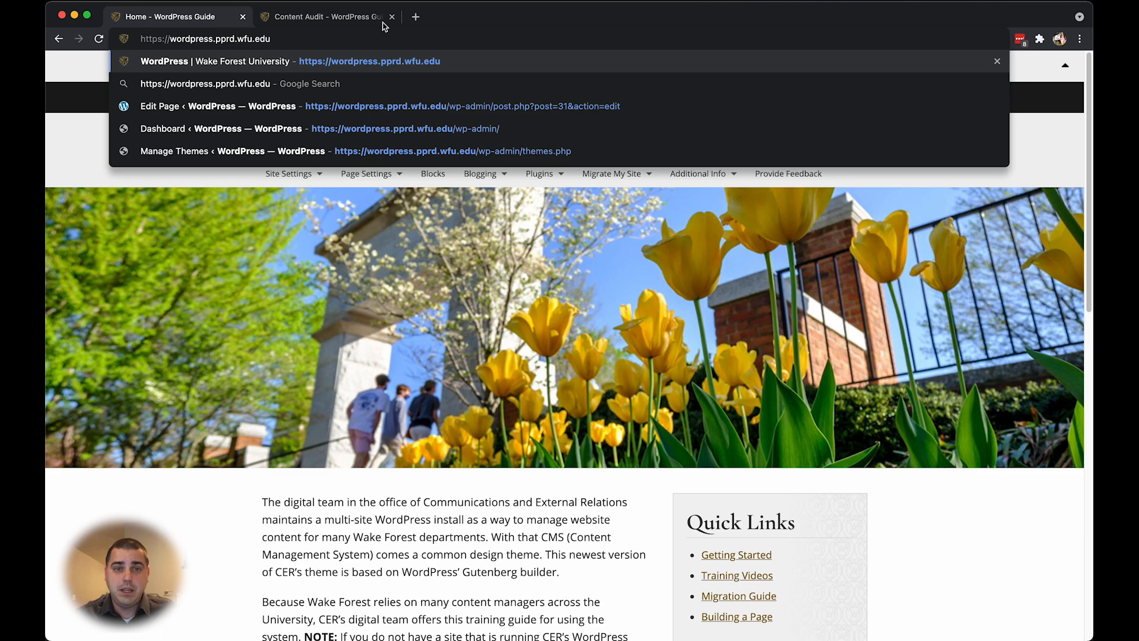
key(shift+Right)
key(shift+Right)
key(shift+Right)
key(shift+Right)
key(shift+Right)
key(shift+Right)
key(shift+Right)
key(shift+Right)
key(shift+Right)
key(shift+Right)
key(shift+Right)
key(shift+Right)
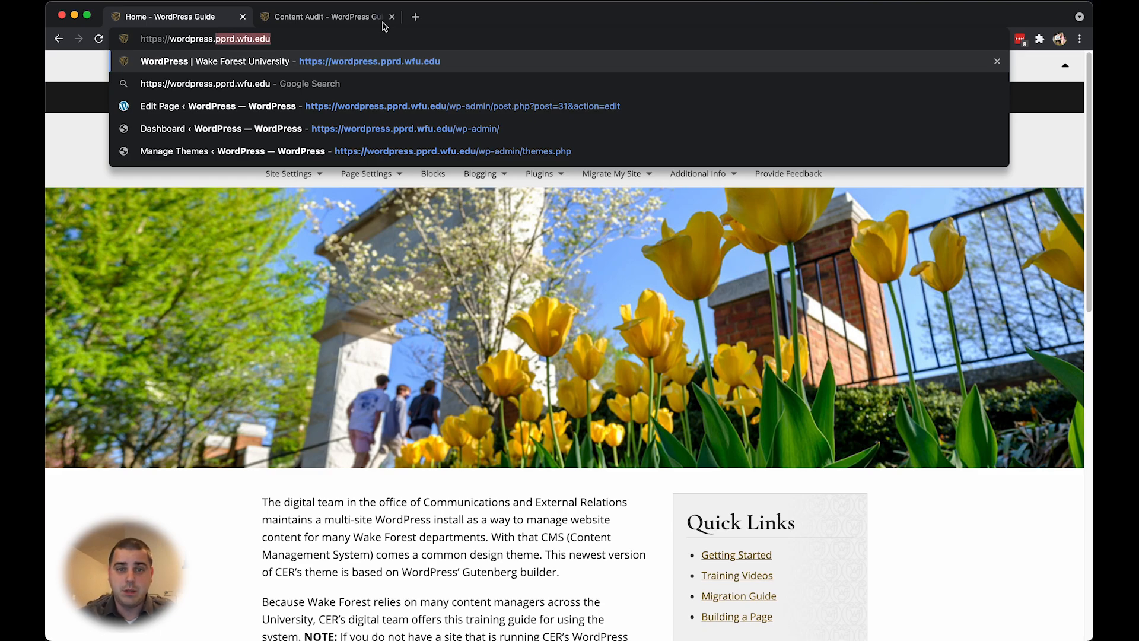
key(BackSpace)
key(BackSpace)
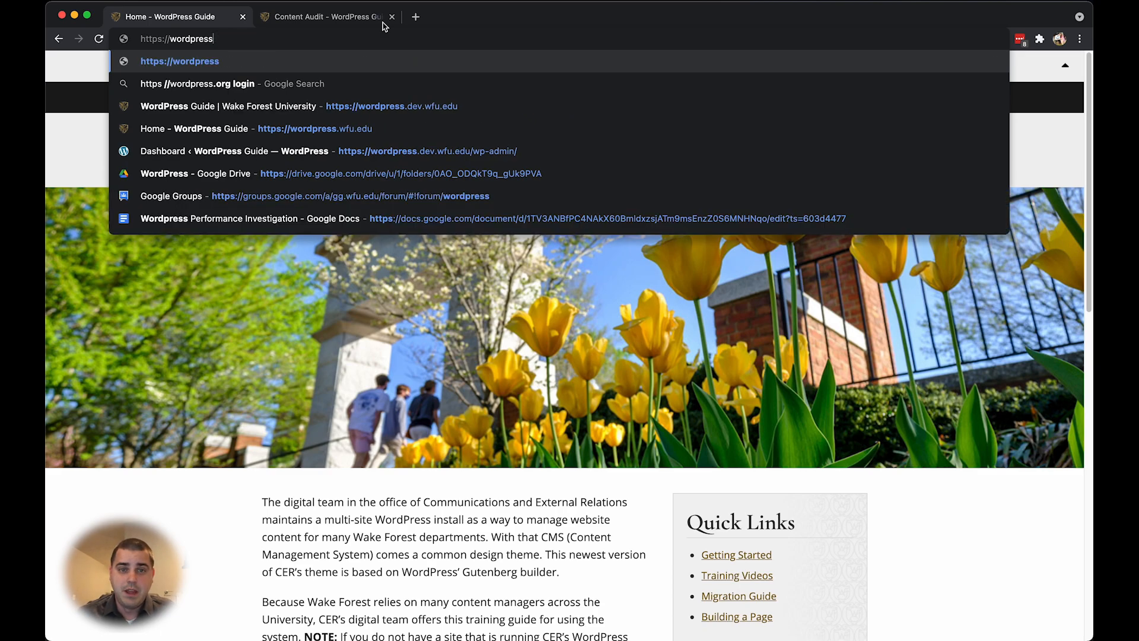
Complete the address as wordpress.wfu.edu/wp-admin/ and load the WordPress admin page.
text(.wfu)
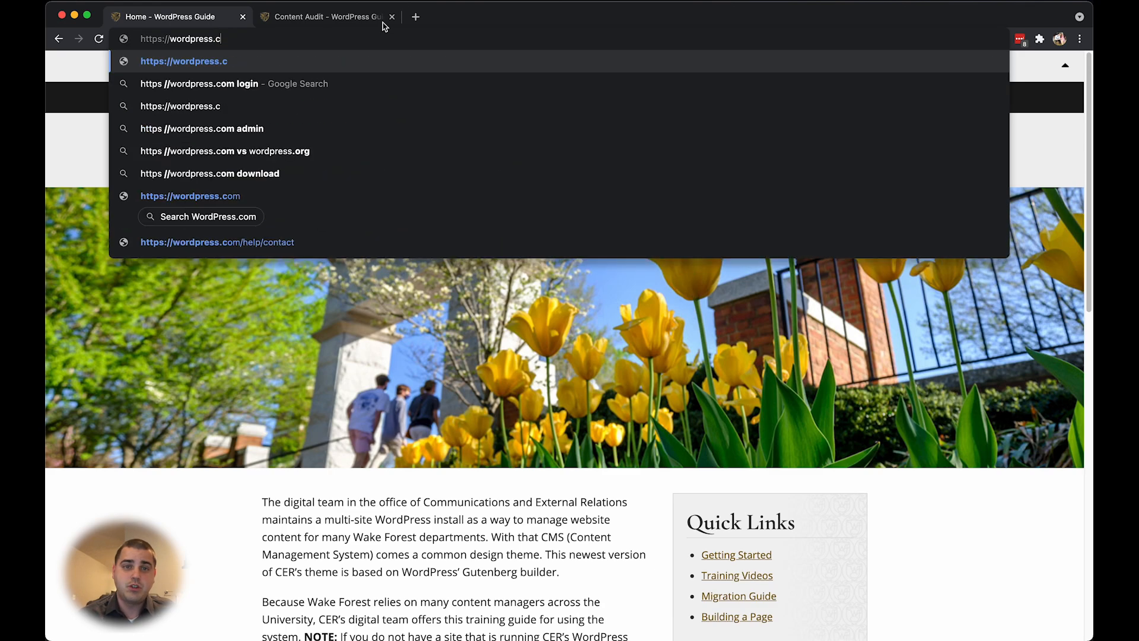
text(.edu)
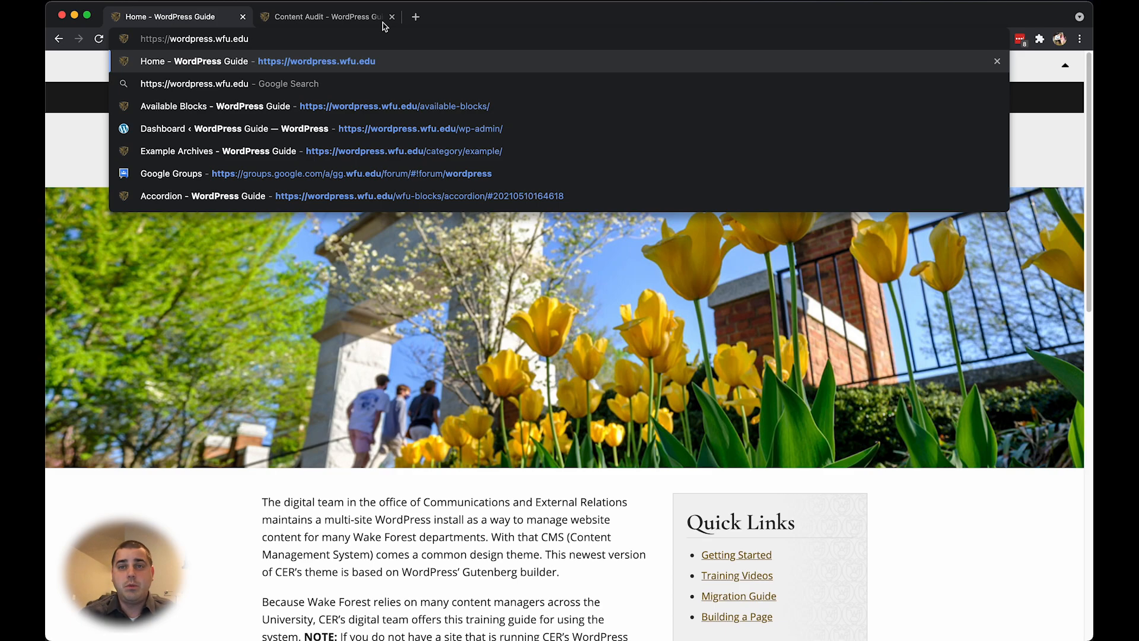
text(/)
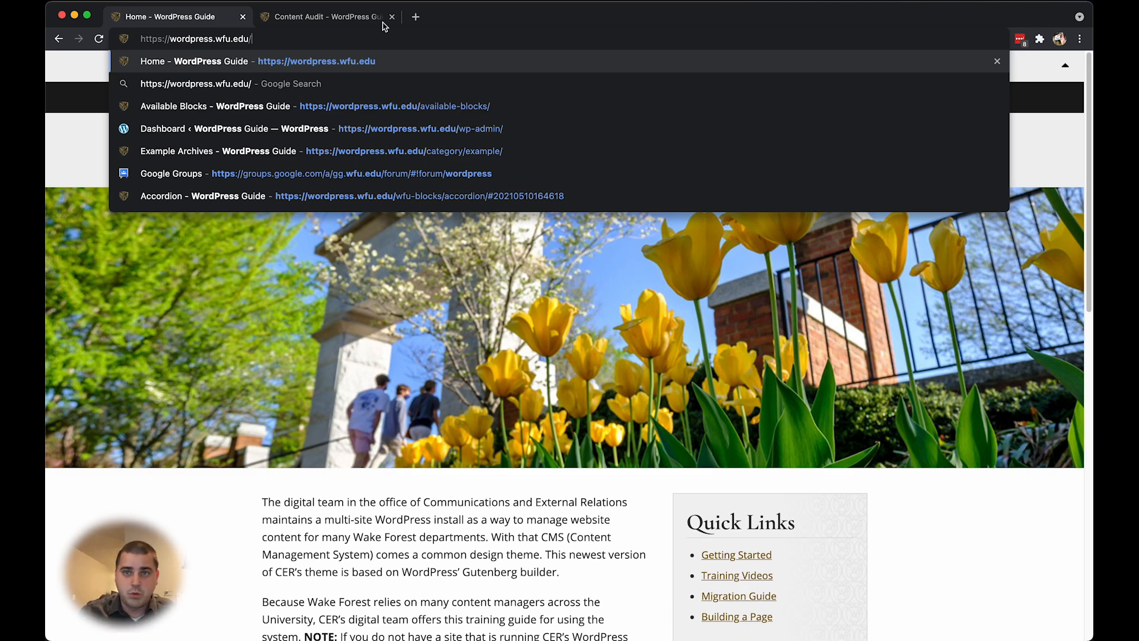
text(wp)
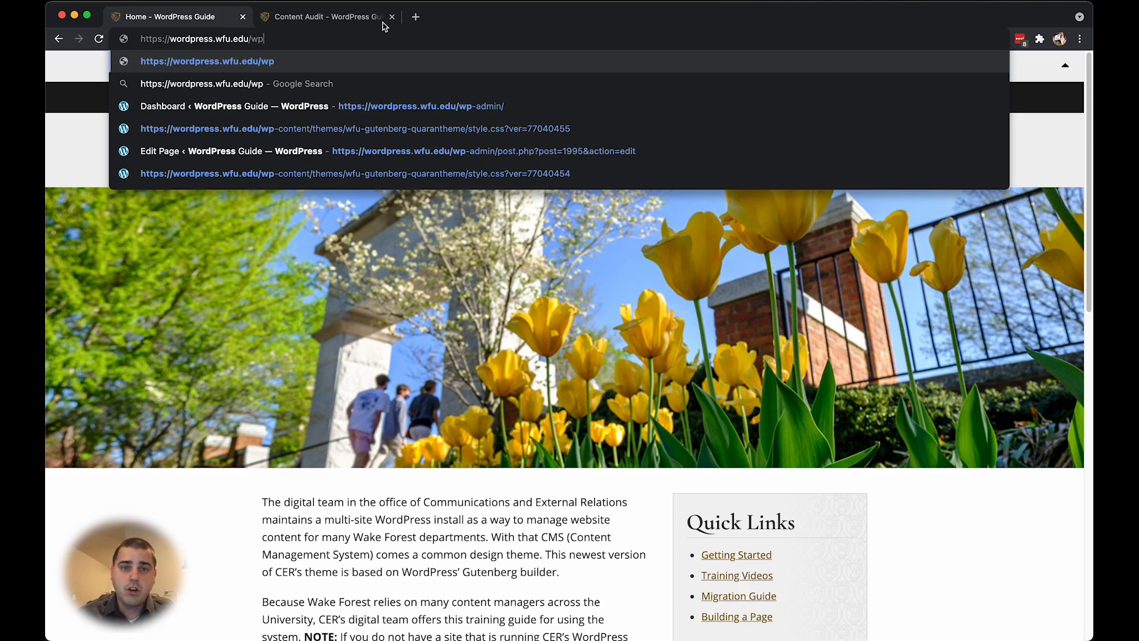
text(-admin/)
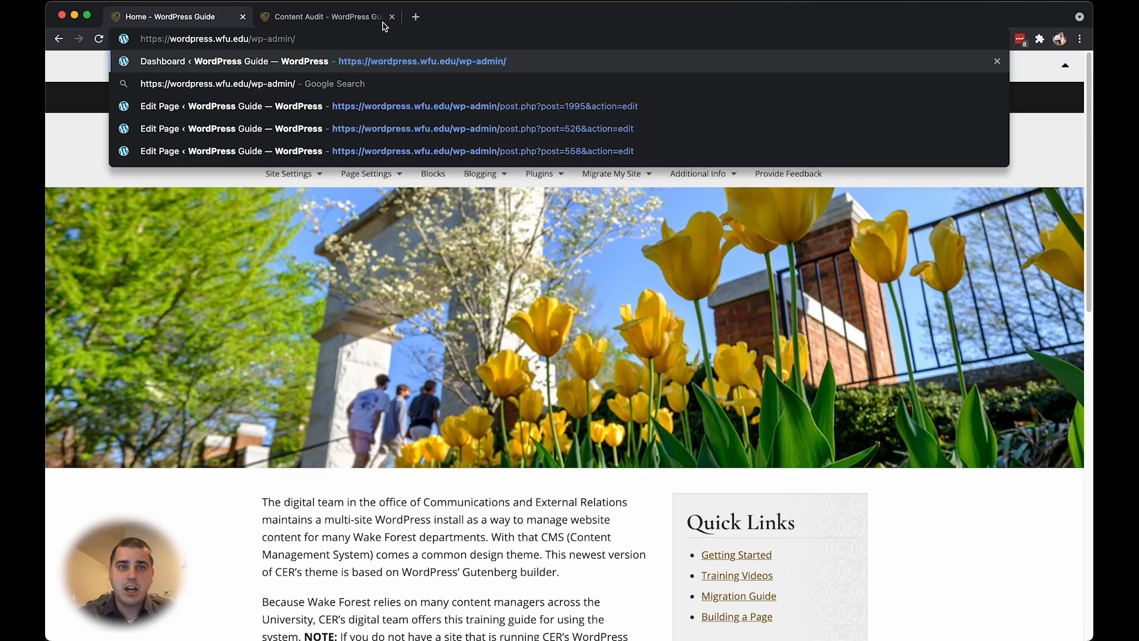
key(Return)
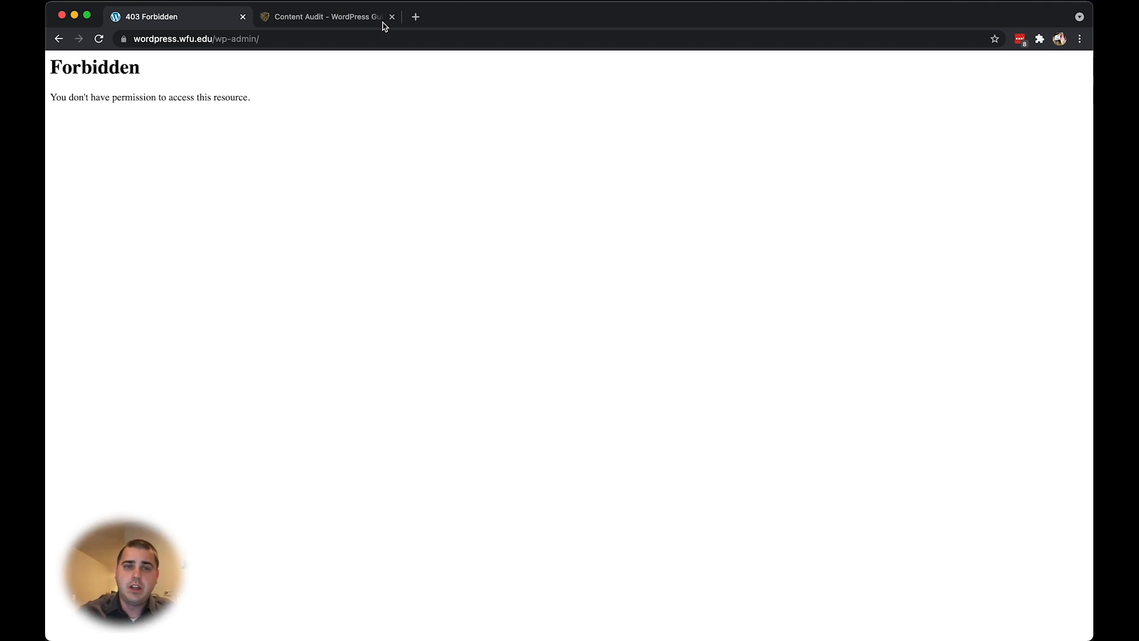
Insert blocks/ before wp-admin/ in the address and load wordpress.wfu.edu/blocks/wp-admin/.
click(315, 39)
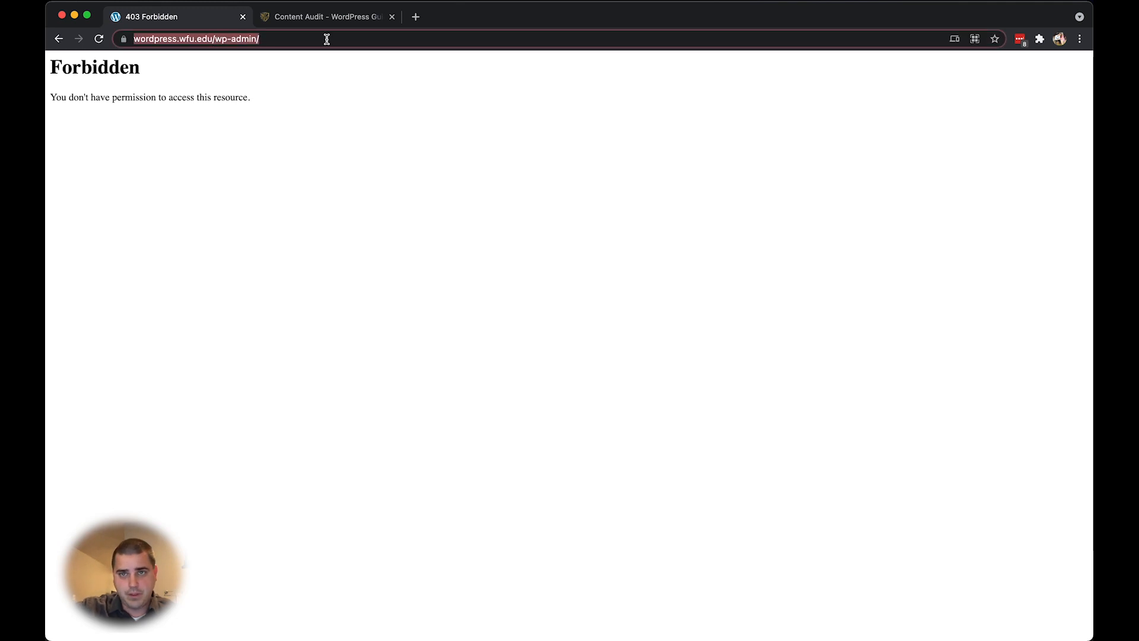
click(326, 39)
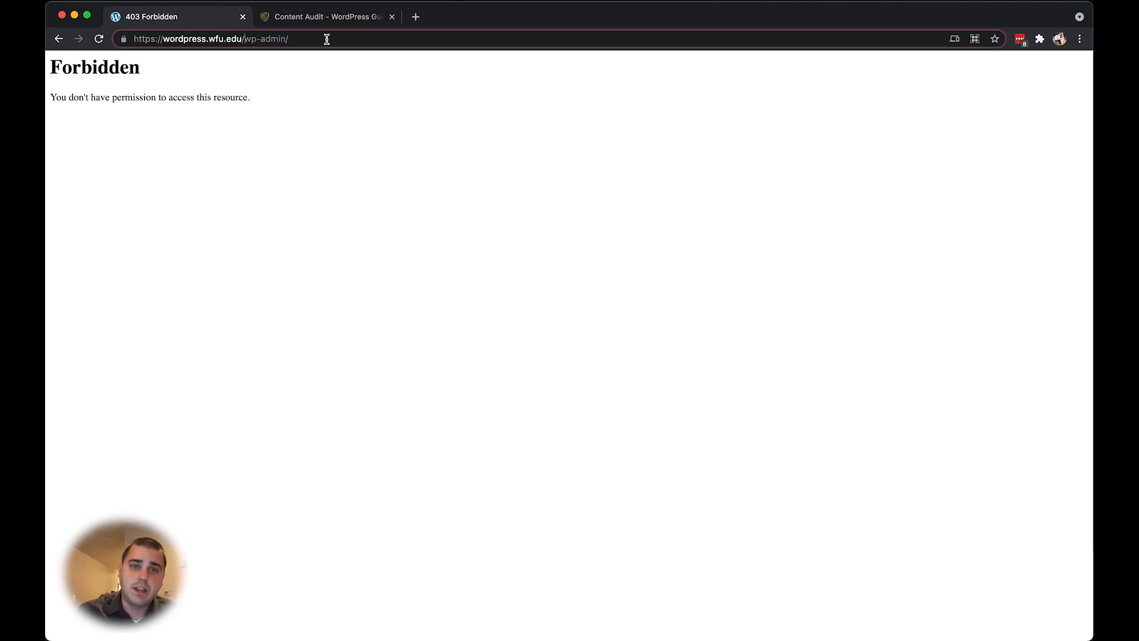
text(blocks/)
key(Return)
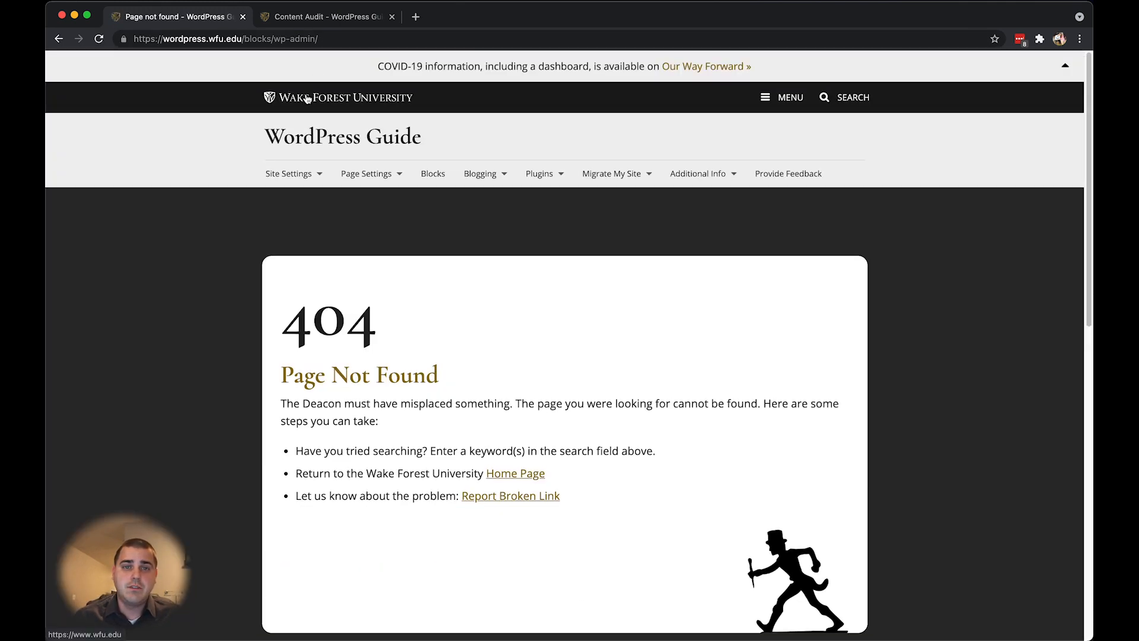
Remove blocks/ from the address, reload wordpress.wfu.edu/wp-admin/ and highlight the message on the page.
double_click(259, 39)
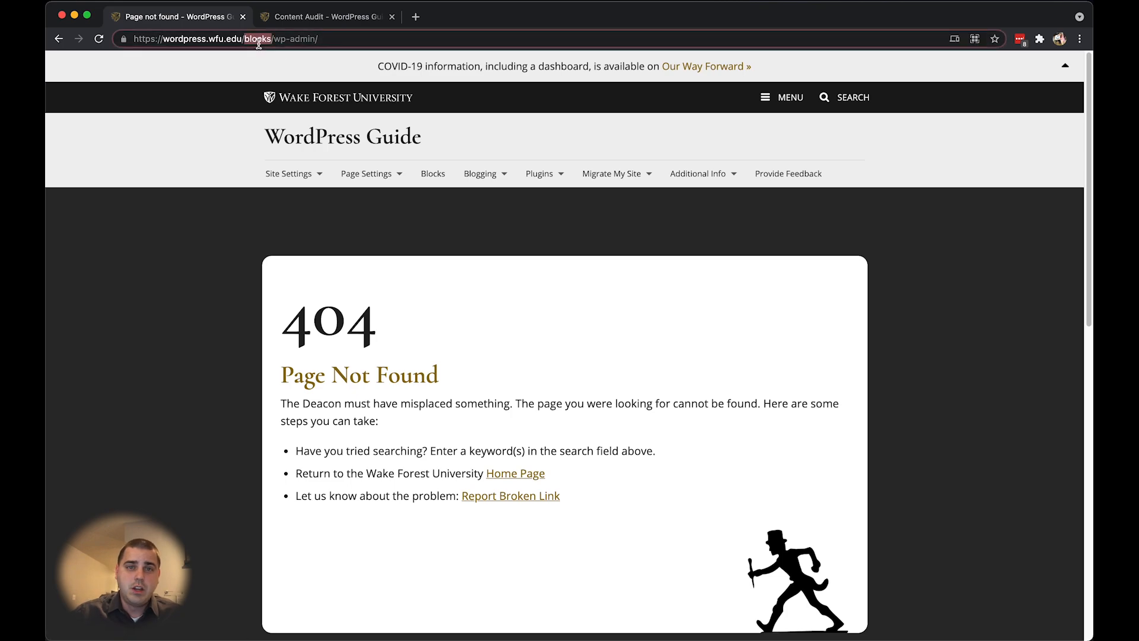
key(BackSpace)
key(BackSpace)
key(Return)
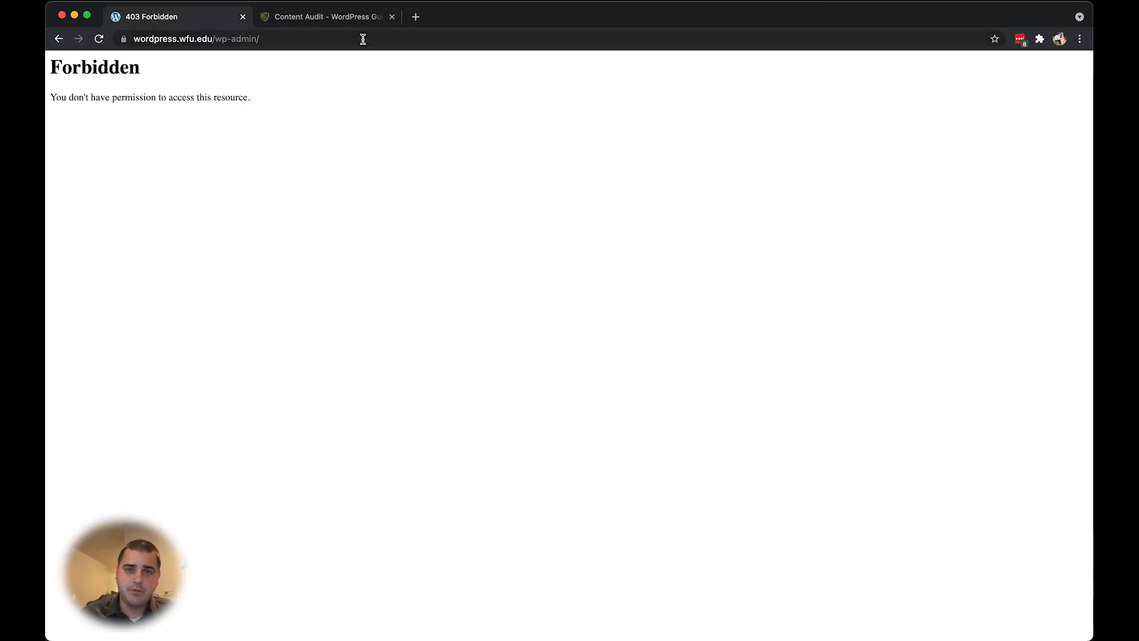
drag(251, 98, 46, 94)
click(223, 104)
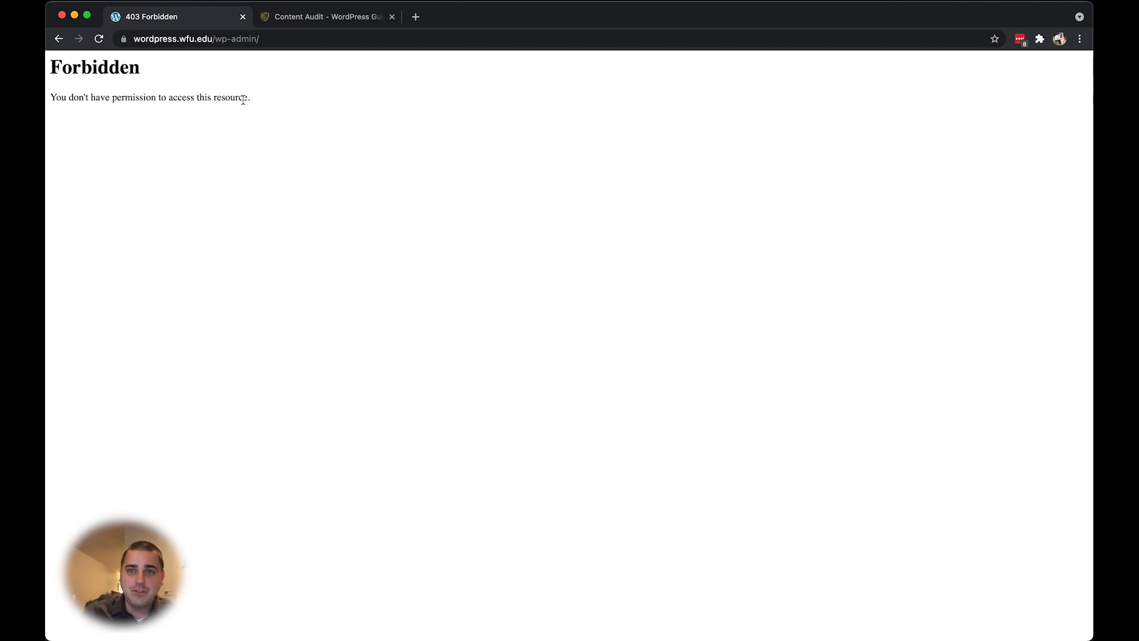
Try to load wordpress.pprd.wfu.edu in a new tab placed beside the admin page, and close that tab.
click(416, 16)
drag(437, 18, 310, 19)
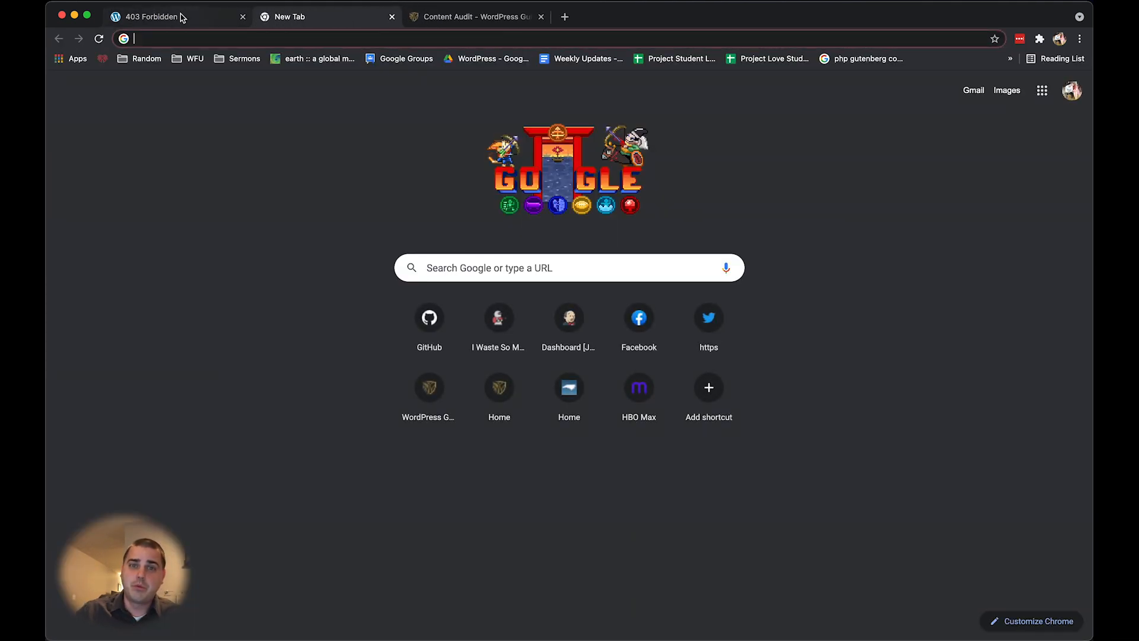
click(178, 18)
click(279, 19)
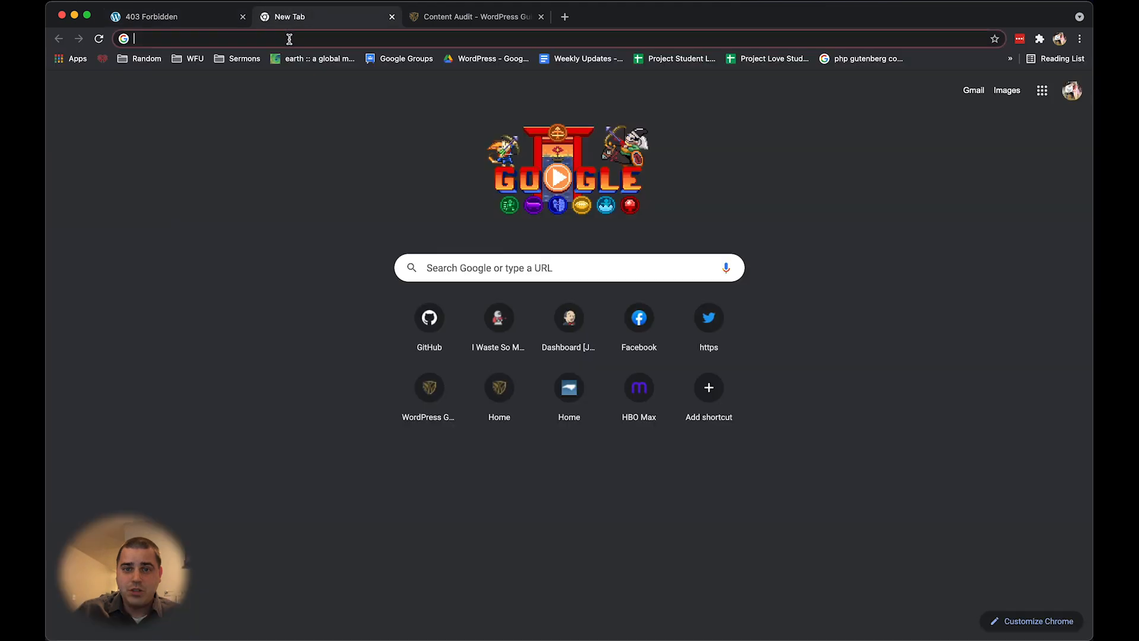
click(289, 39)
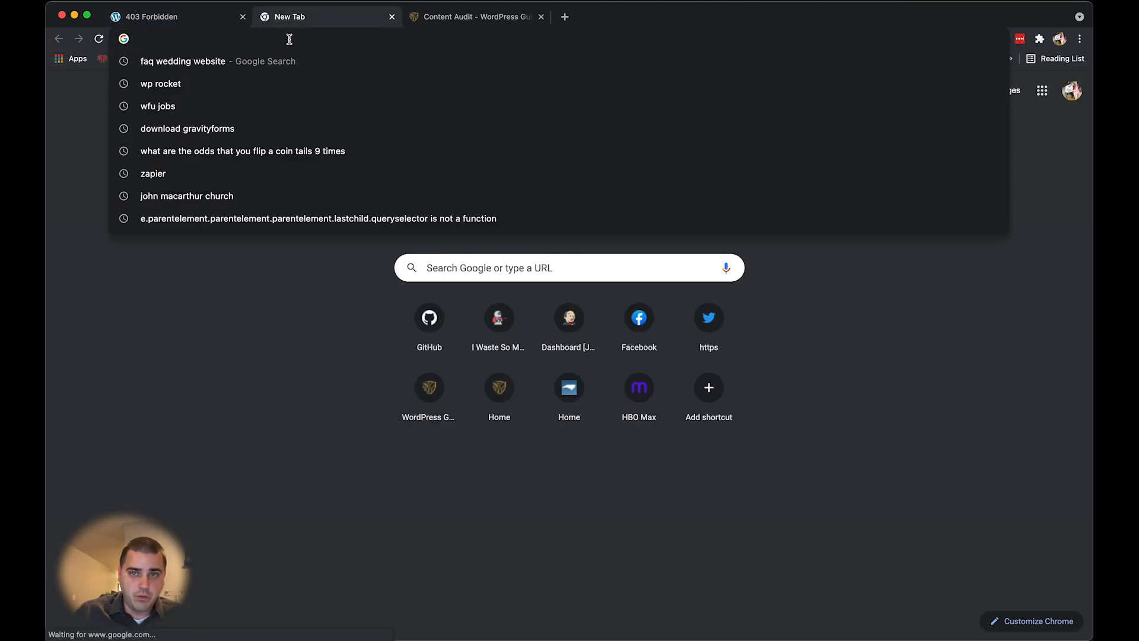
text(wordpress.pprd)
key(BackSpace)
text(pprd.wfu.edu)
key(Return)
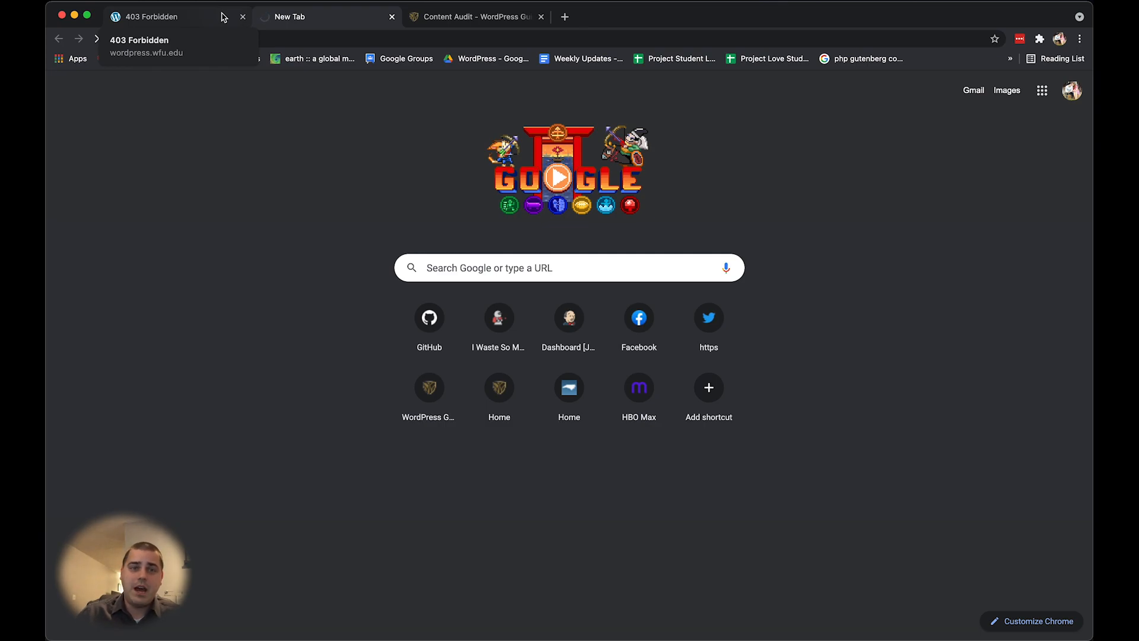
click(392, 17)
click(200, 27)
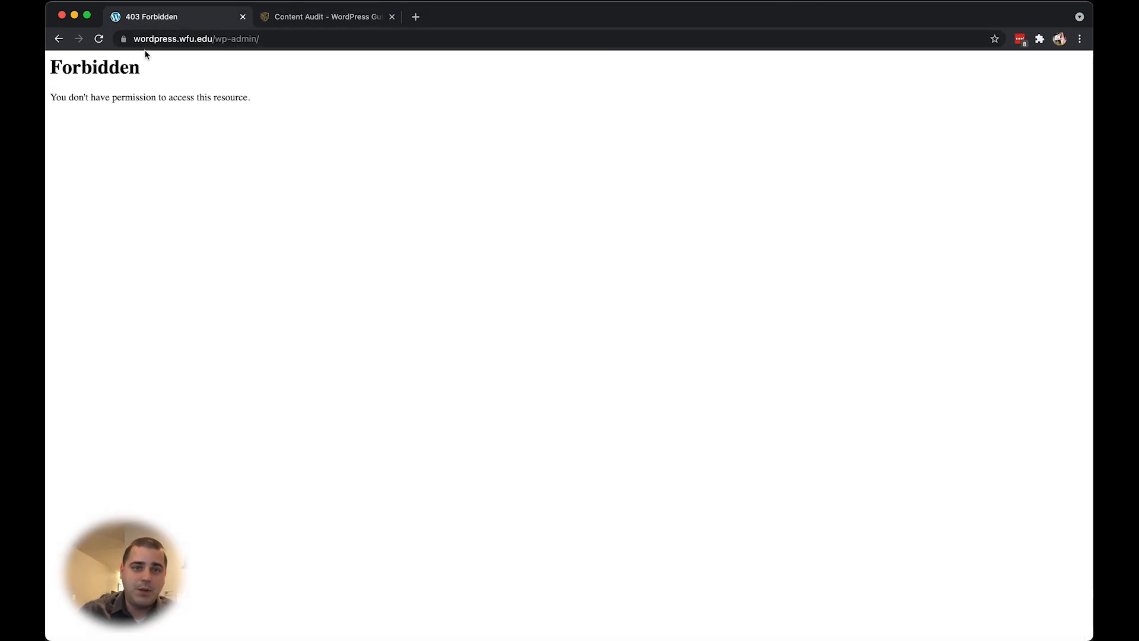
Switch to the AnyConnect Secure Mobility Client and connect to vpn.wfu.edu.
key(ctrl+Up)
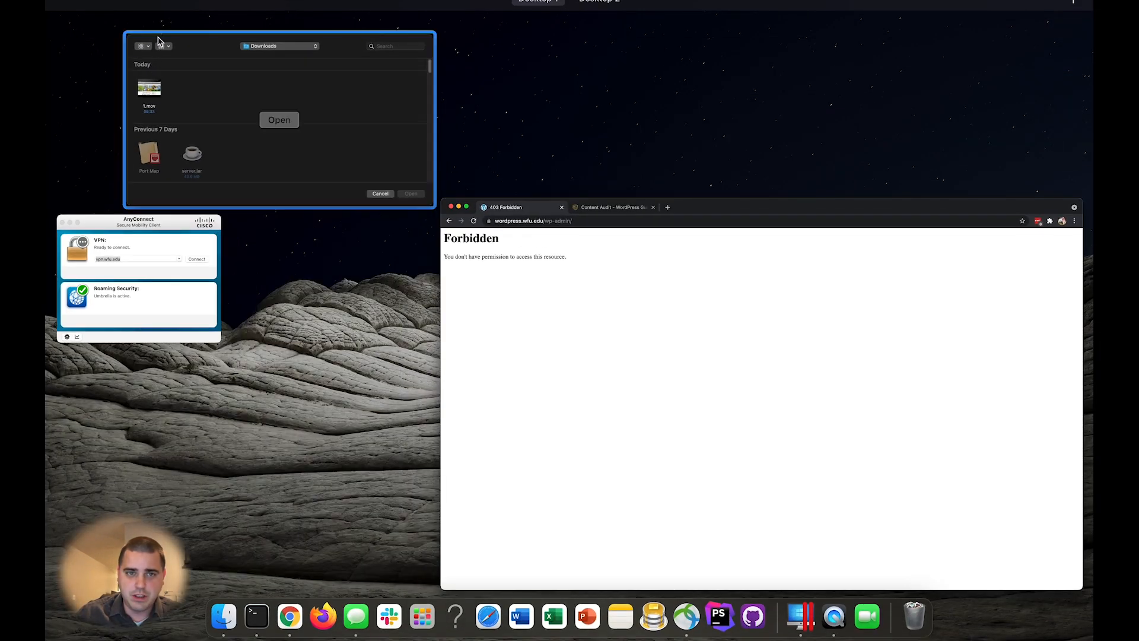
click(170, 270)
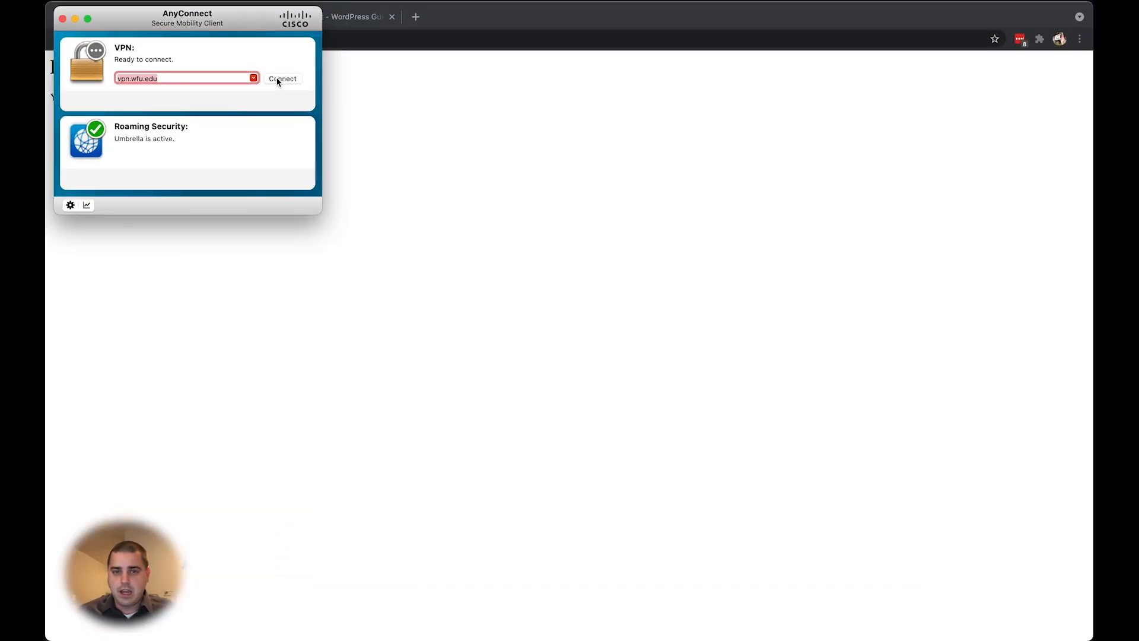
click(287, 80)
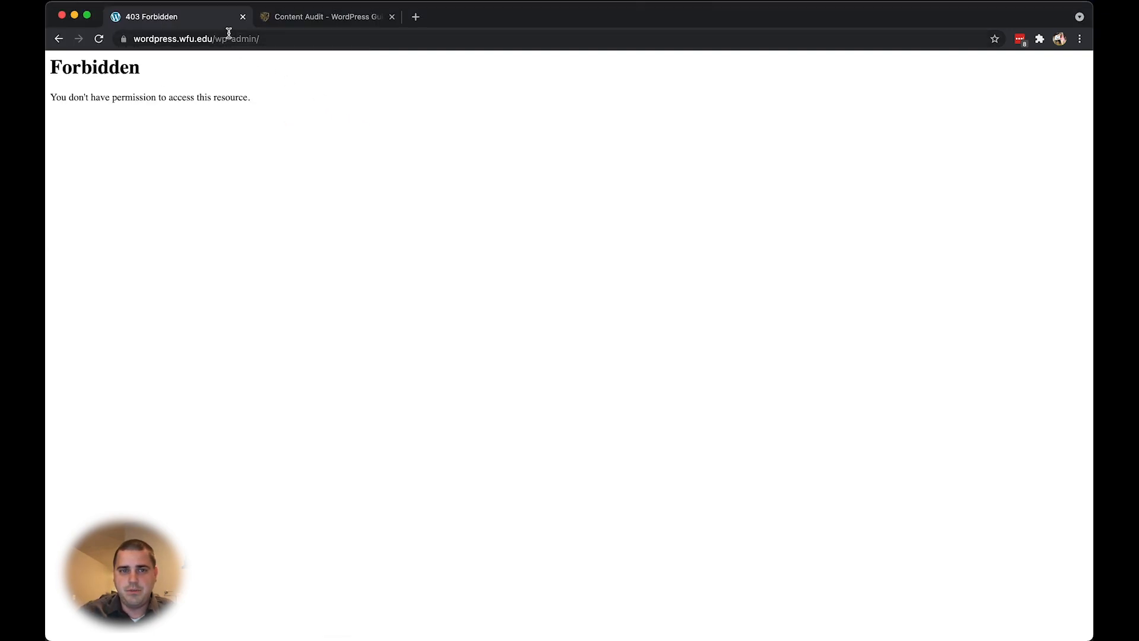
Reload wordpress.wfu.edu/wp-admin/ in the browser and sign in with Google using the personal wfu.edu account.
click(275, 39)
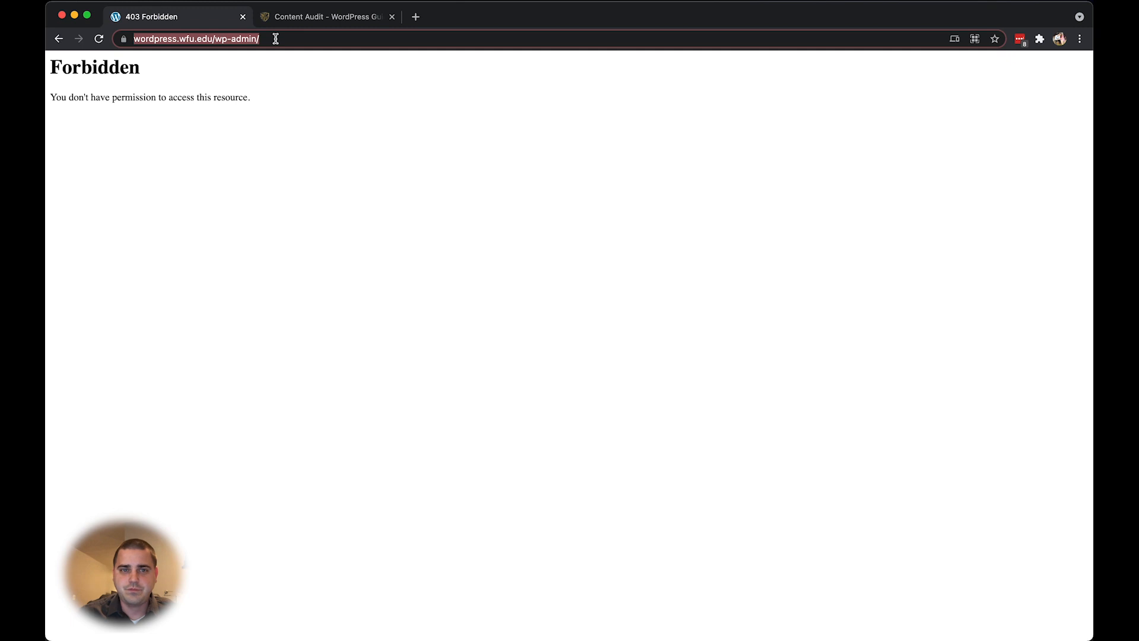
key(Return)
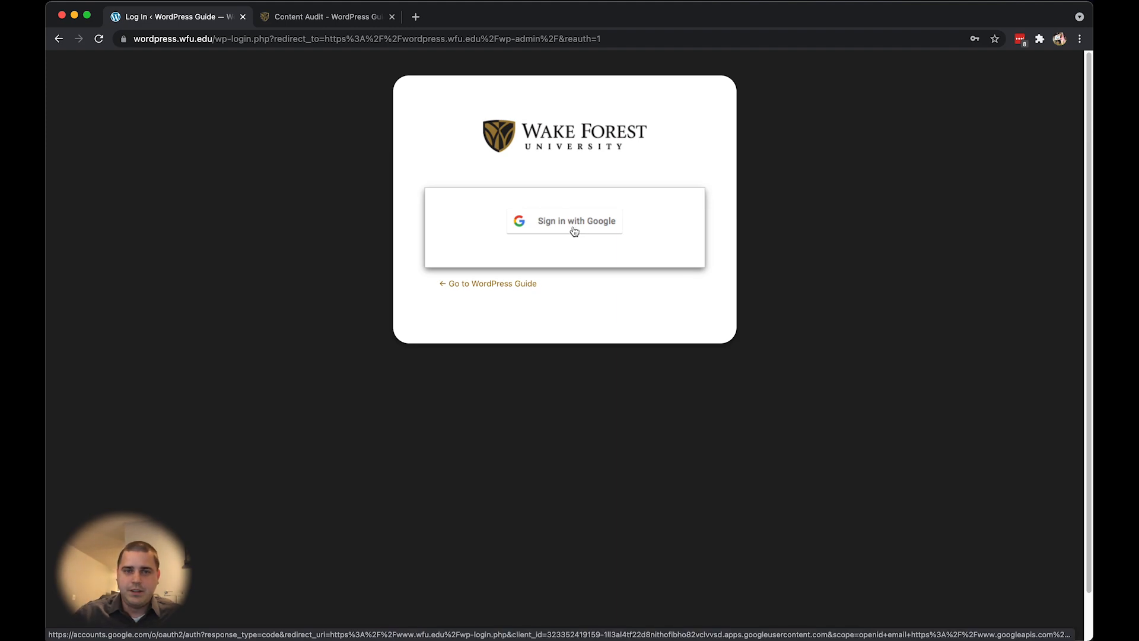
click(574, 230)
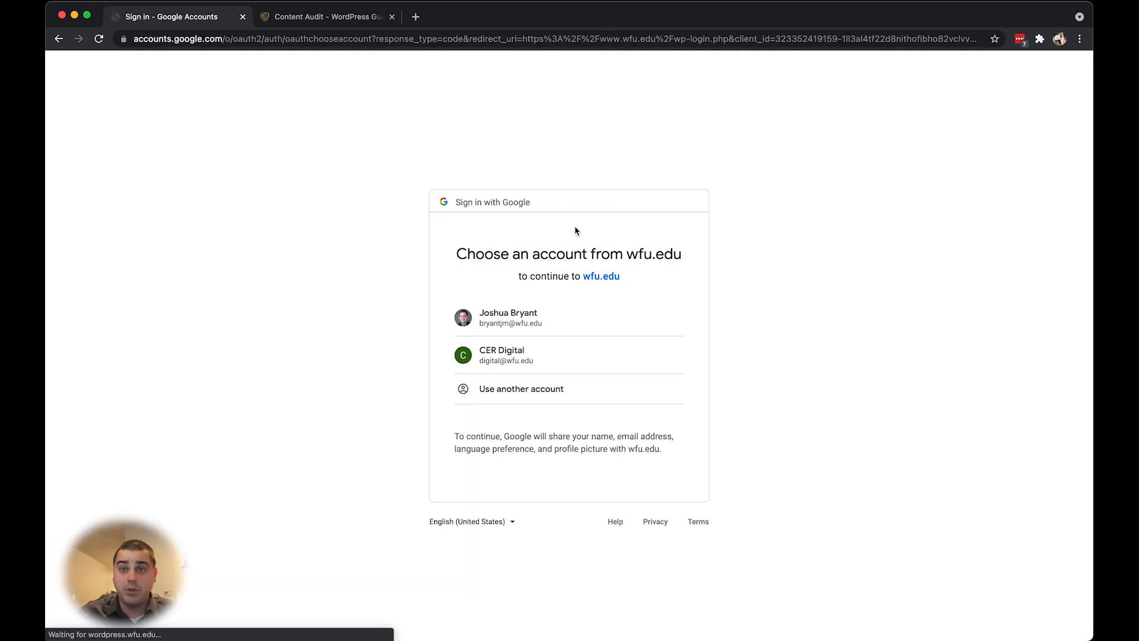
click(564, 327)
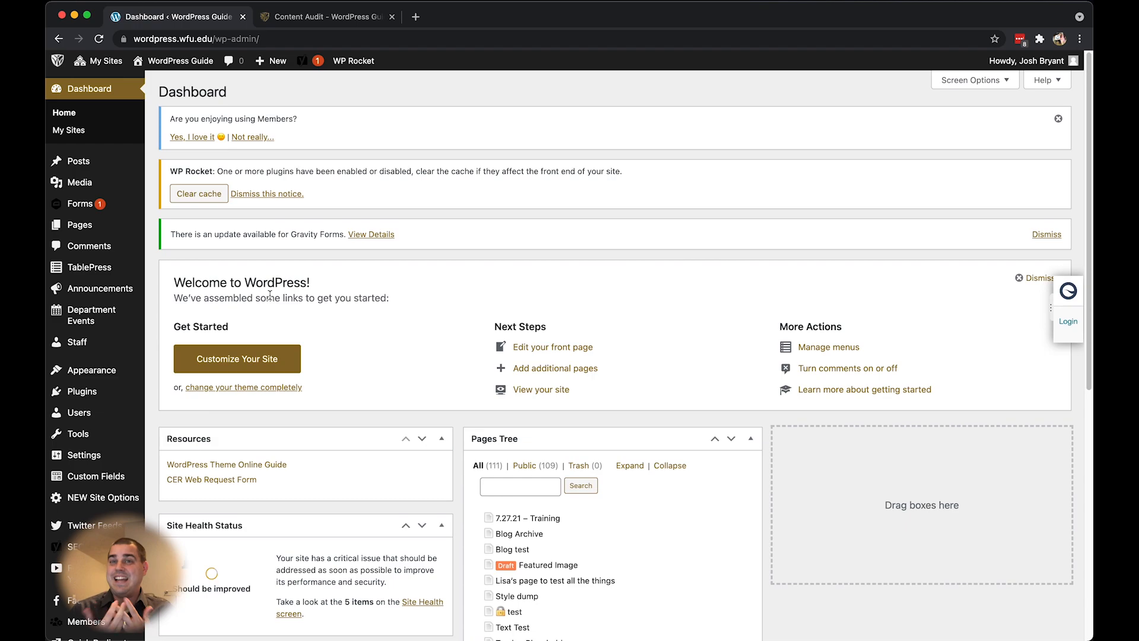
Open the site's installed themes and examine the active Gutenberg theme and the WFU Main Foundation Theme.
mouse_move(117, 371)
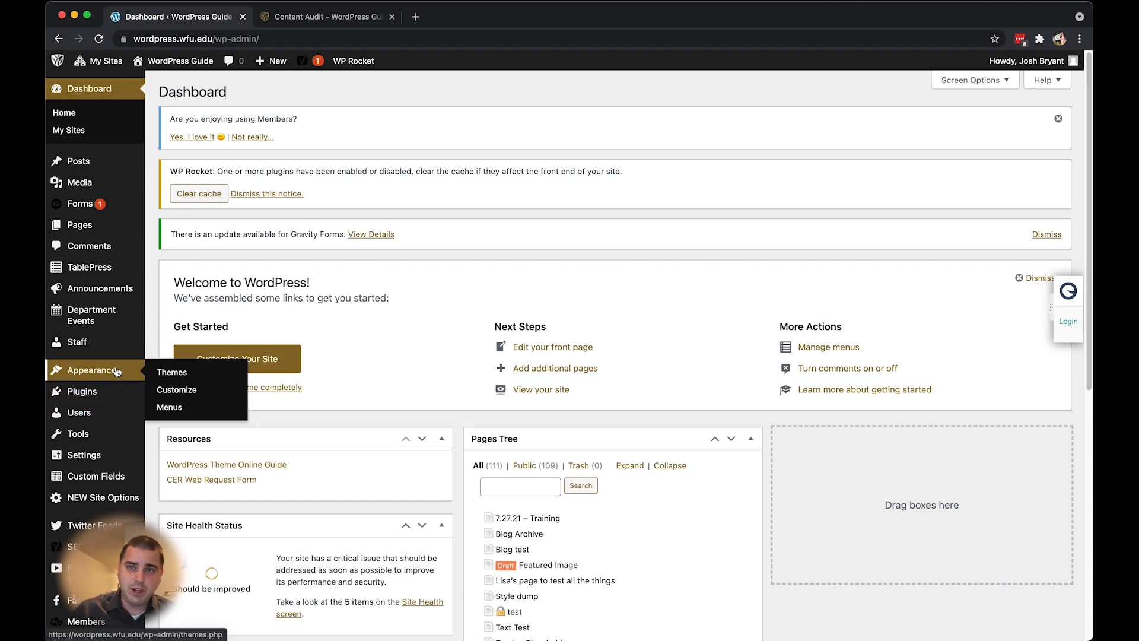
click(191, 377)
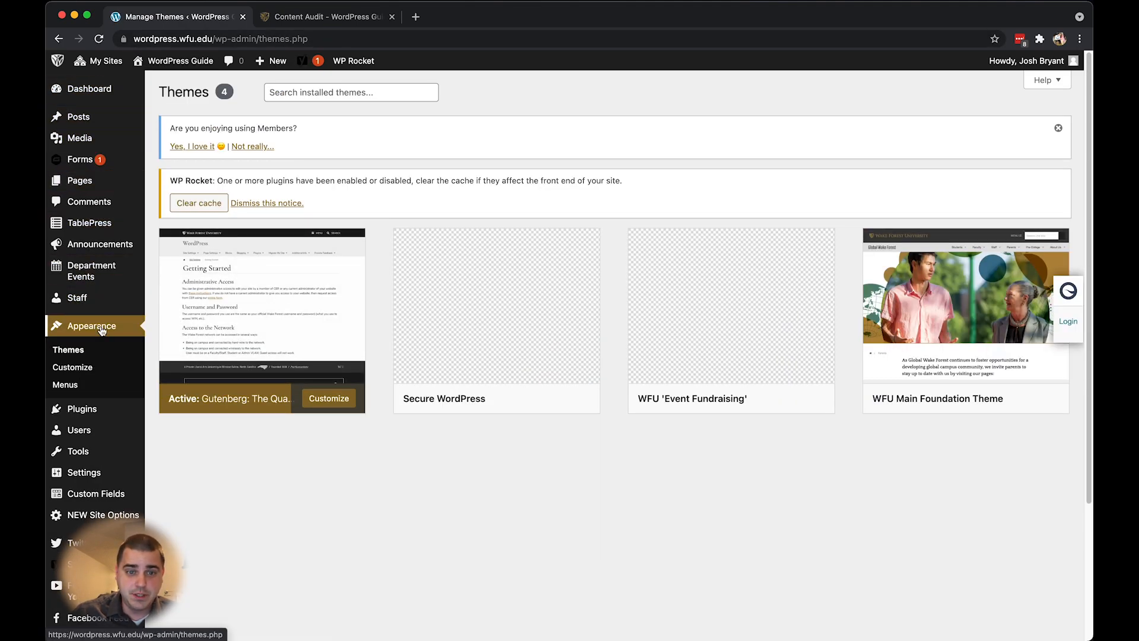
mouse_move(277, 330)
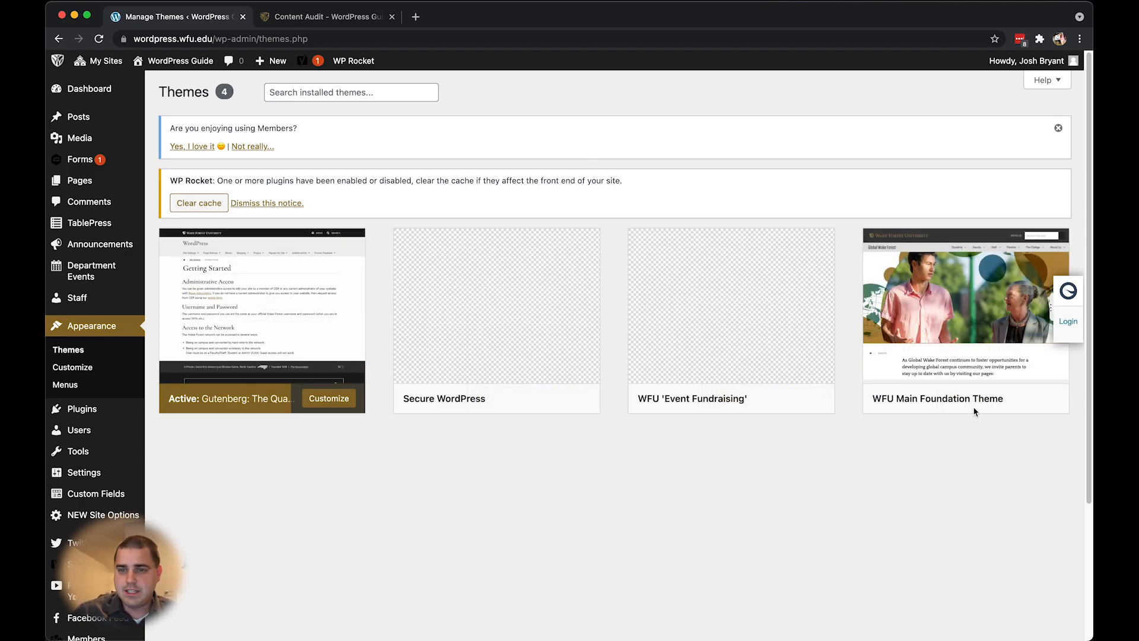
mouse_move(973, 352)
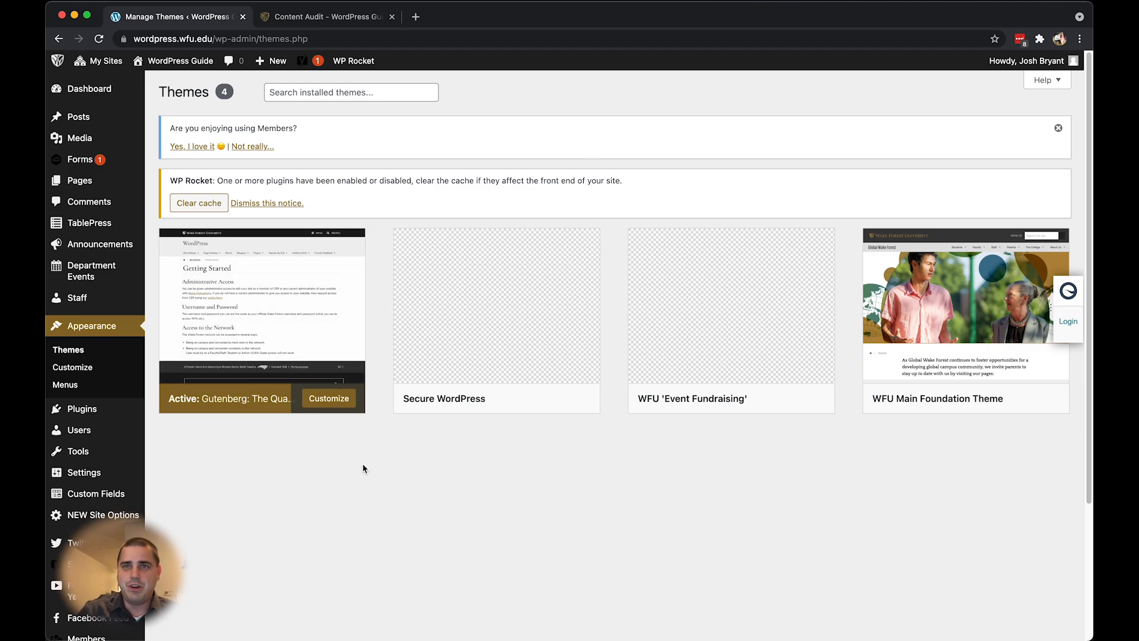
mouse_move(1001, 405)
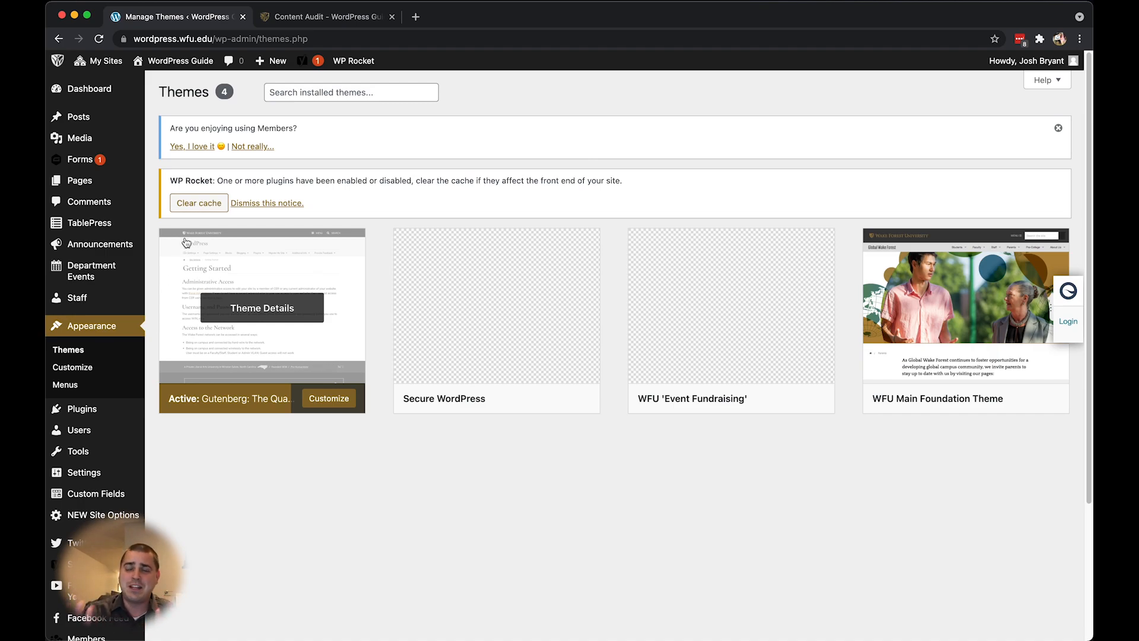
Open the list of all pages on the WordPress Guide site.
mouse_move(118, 178)
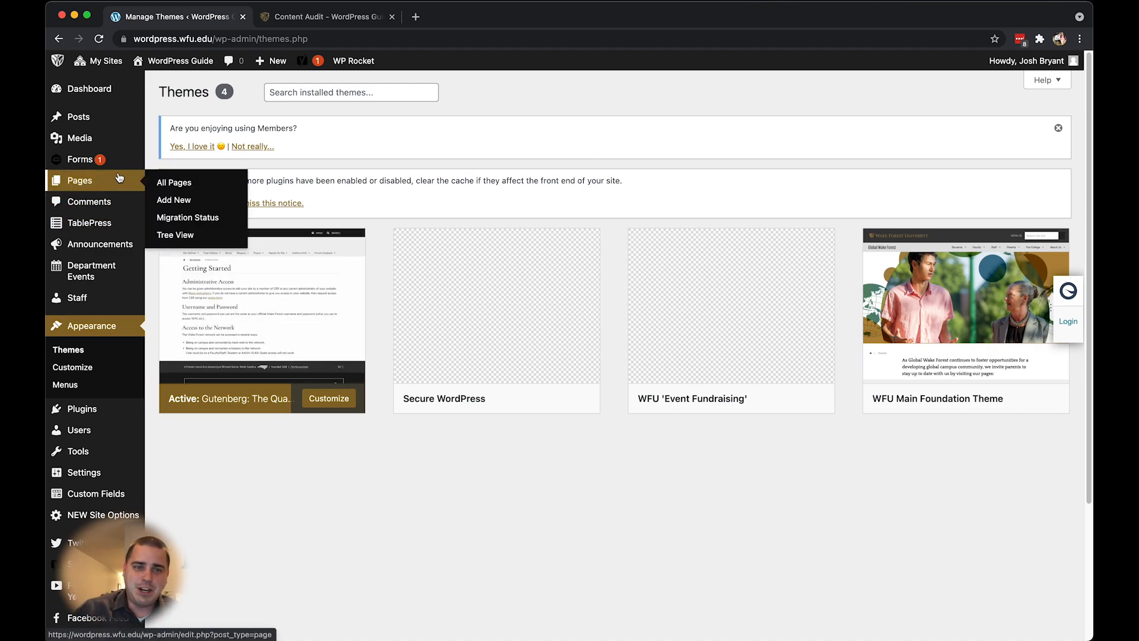
click(118, 178)
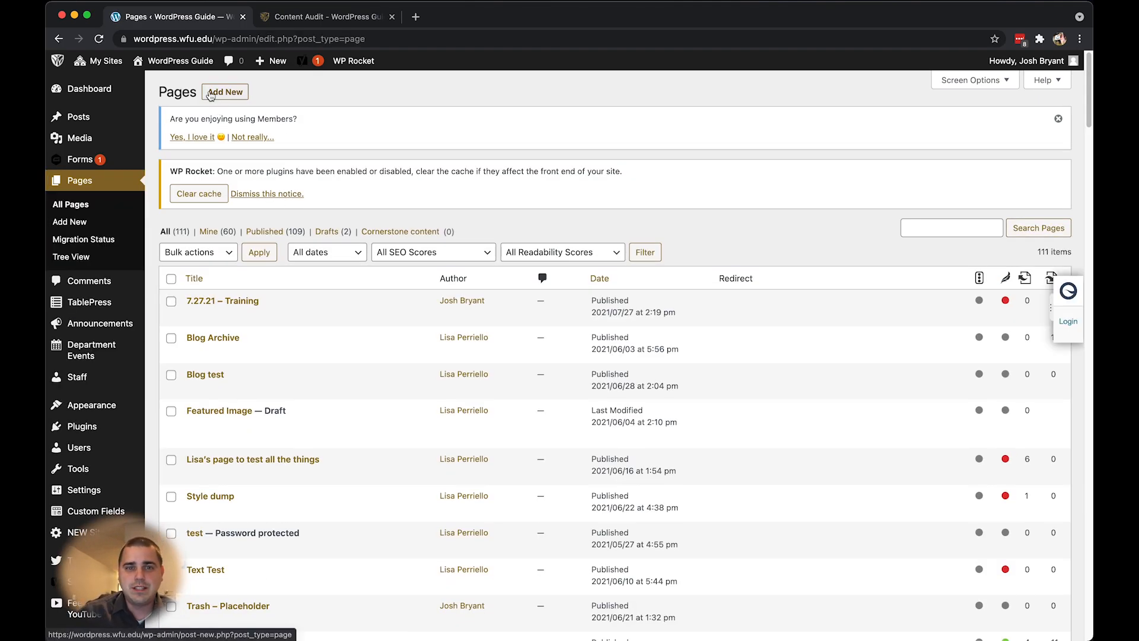
Create a new page titled "Online Training" and publish it.
click(211, 96)
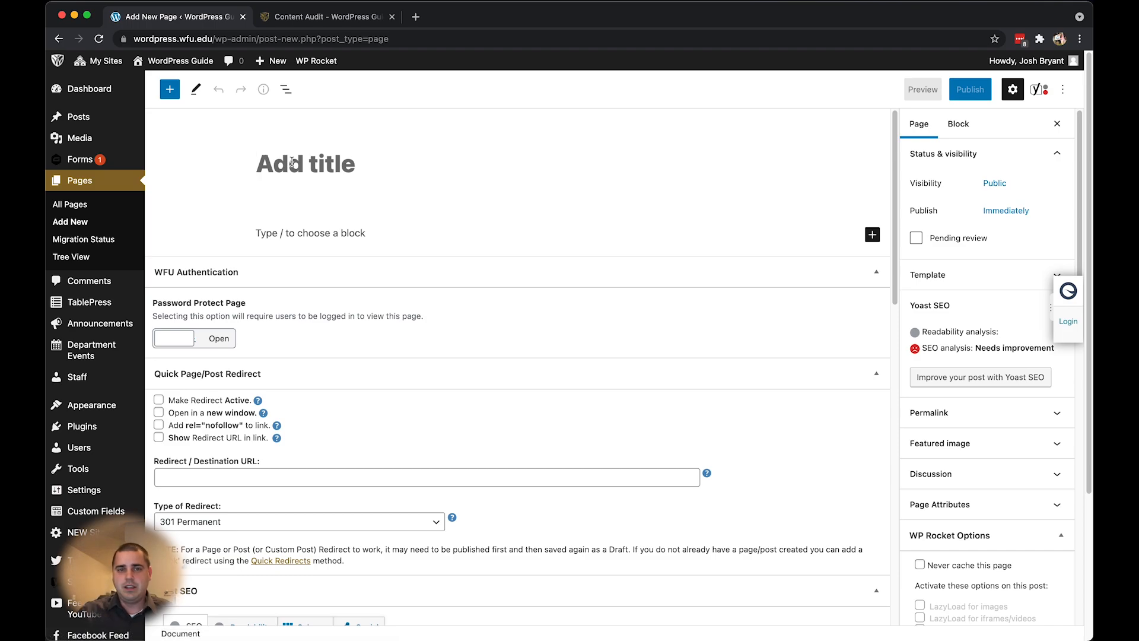
text(Online Training)
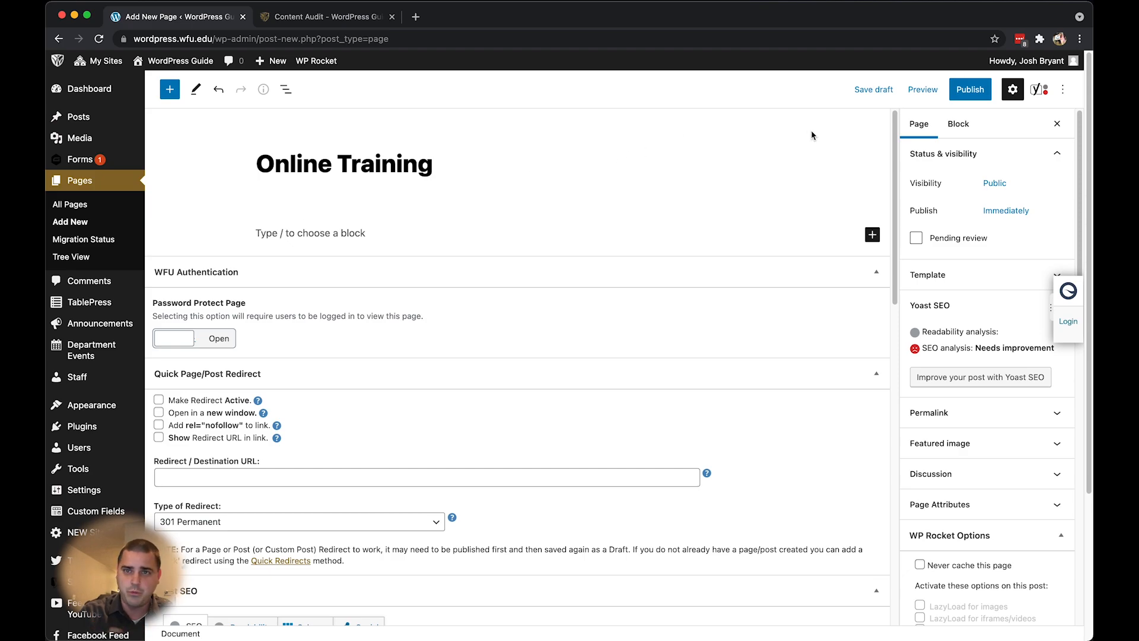
click(971, 95)
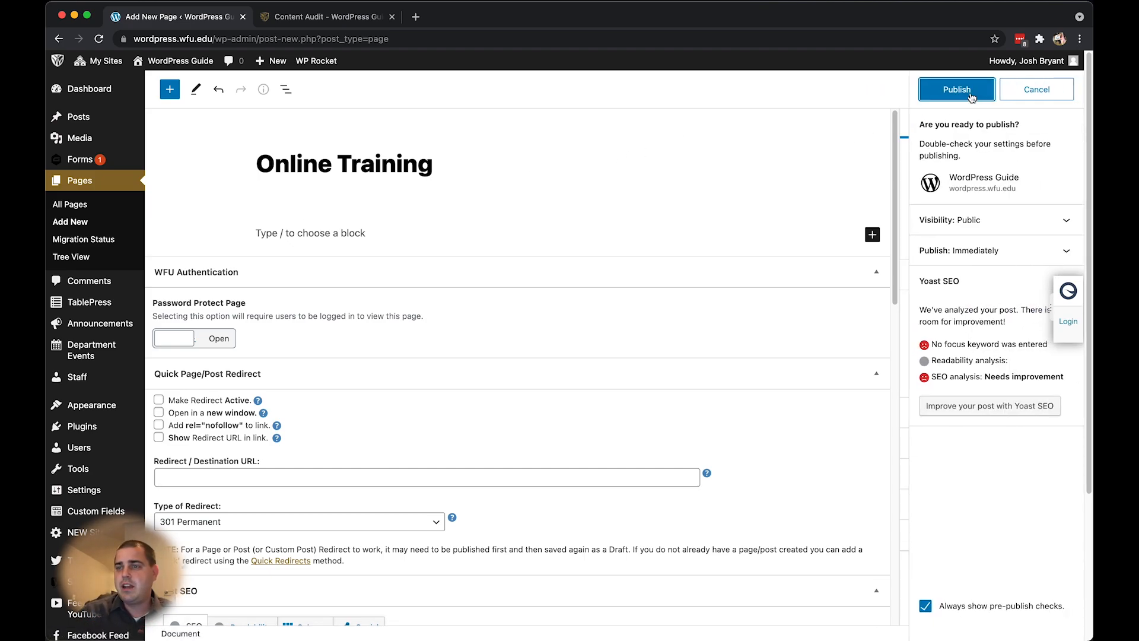
click(971, 95)
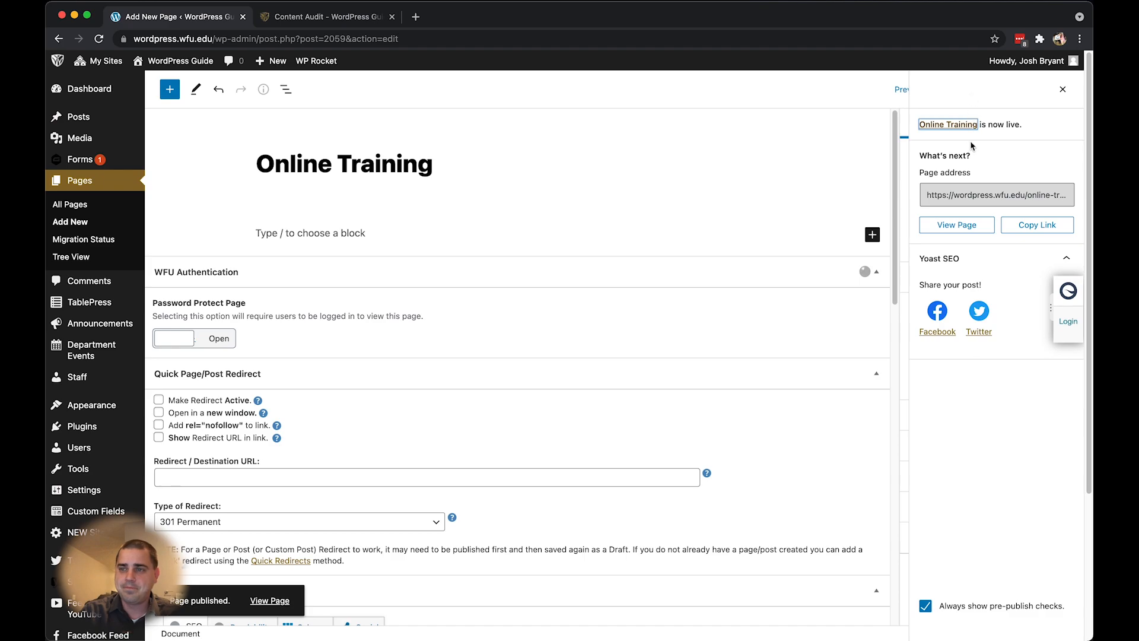
View the published Online Training page in its own browser tab and close the Content Audit tab.
click(953, 229)
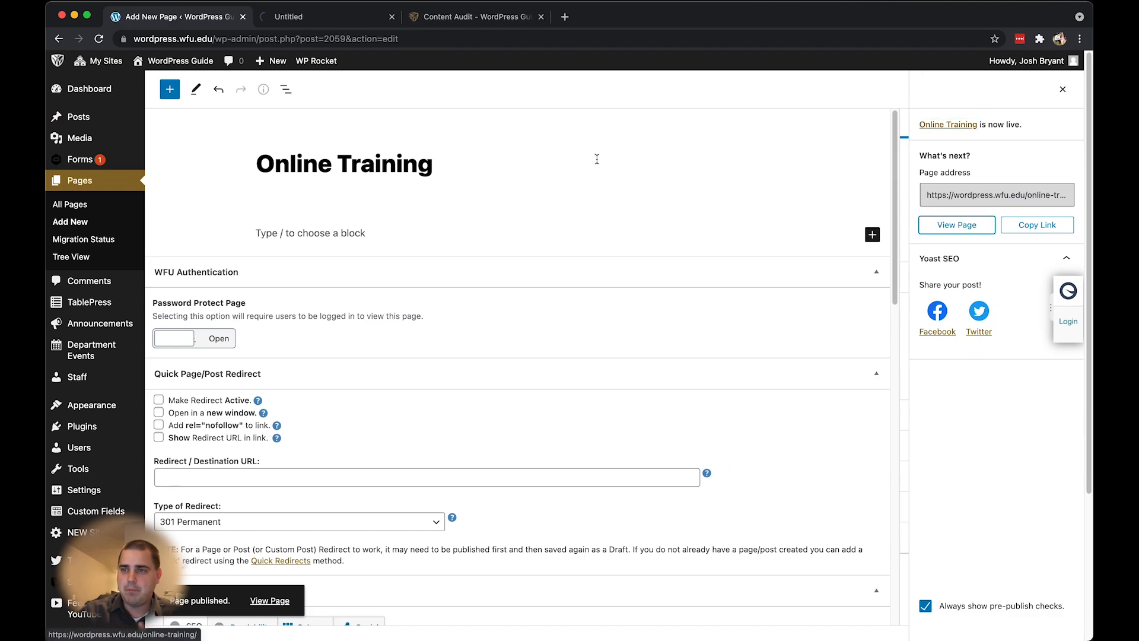
click(314, 15)
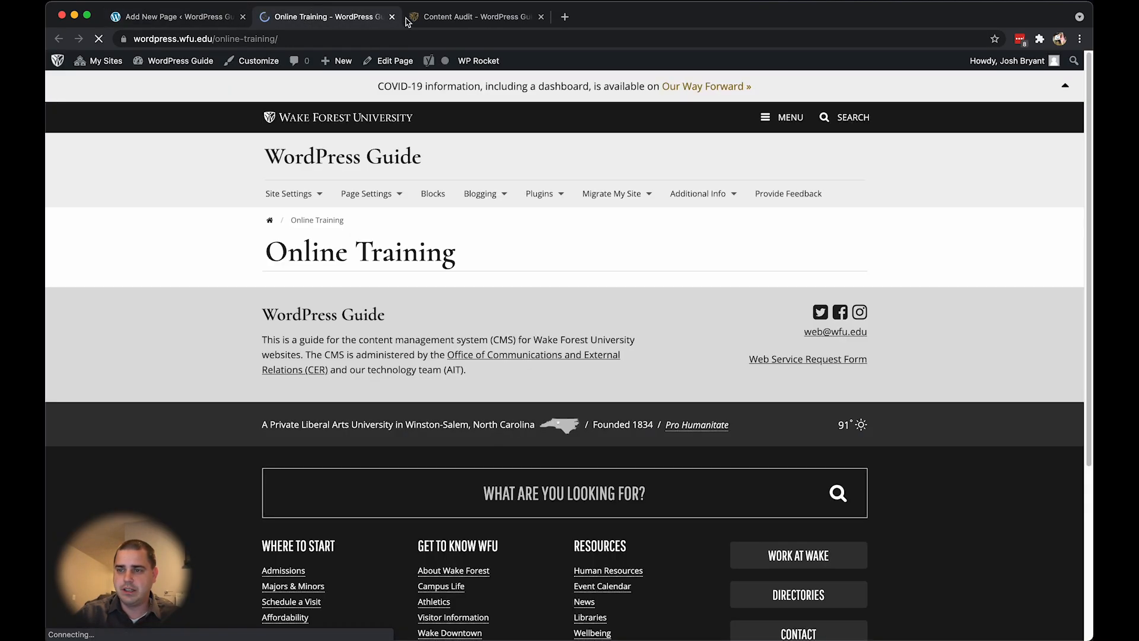
middle_click(447, 21)
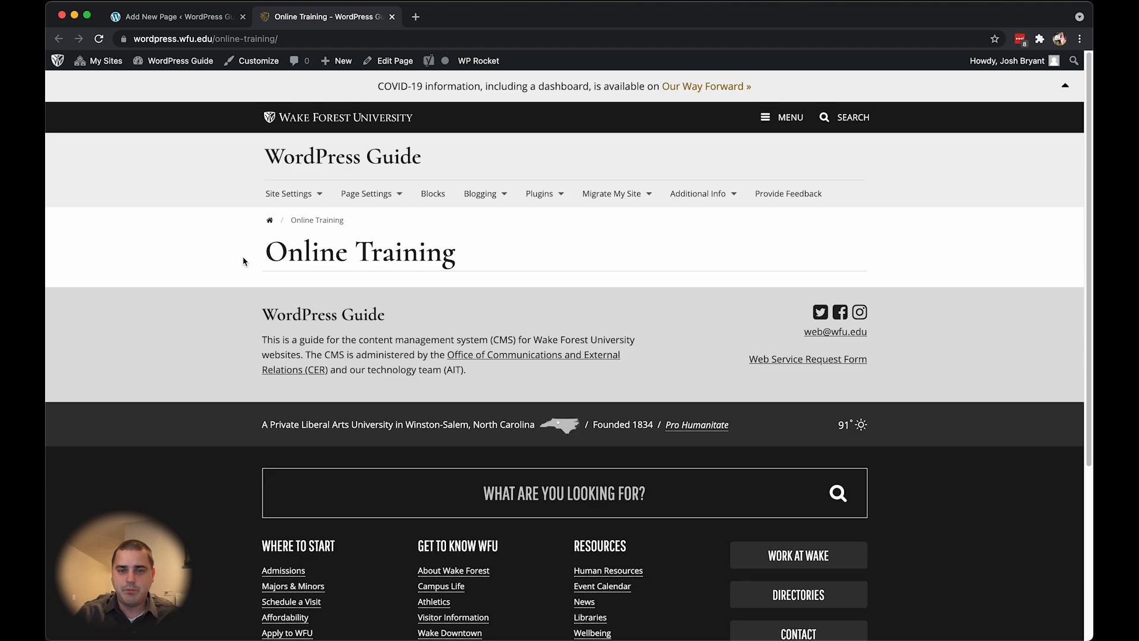
Return to the page editor and add a Heading block reading "My first page!" below the title.
click(169, 18)
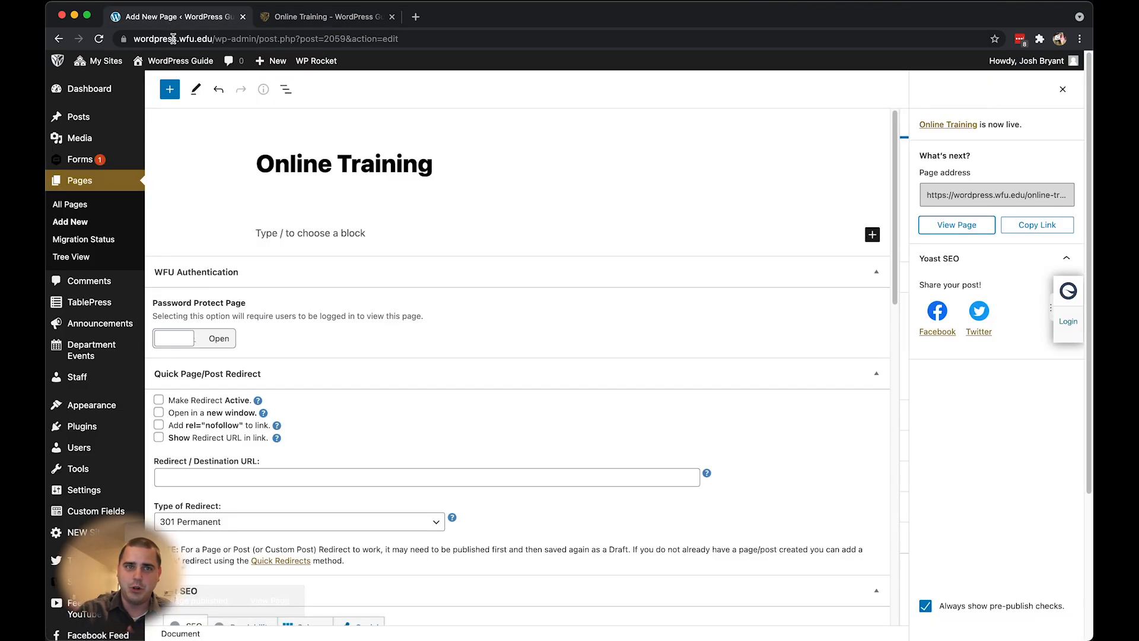
click(321, 233)
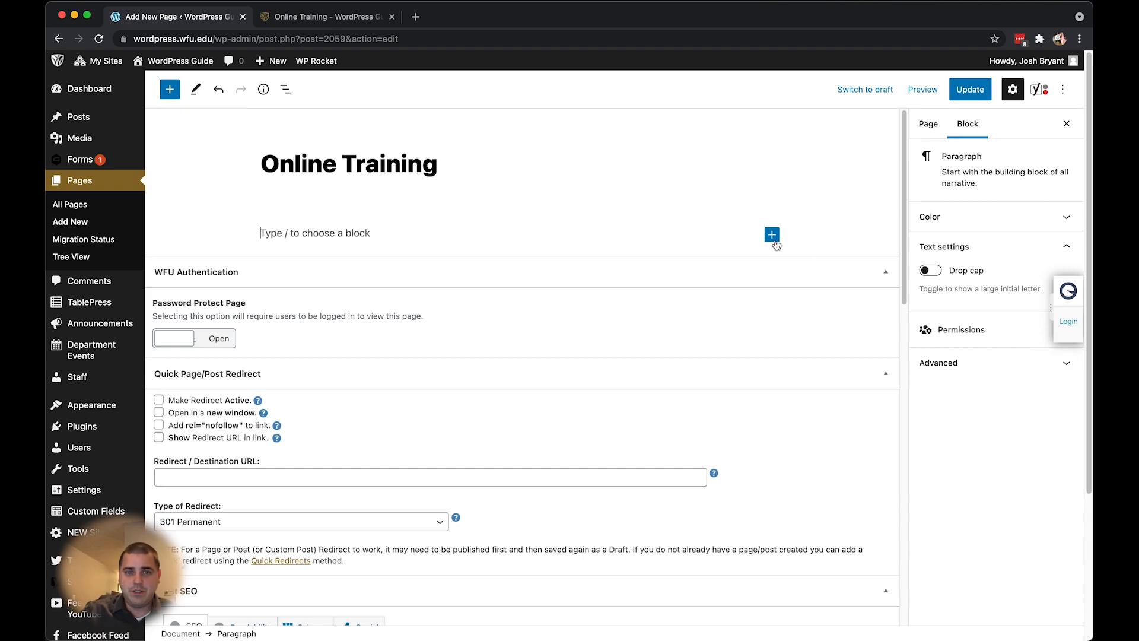
click(174, 97)
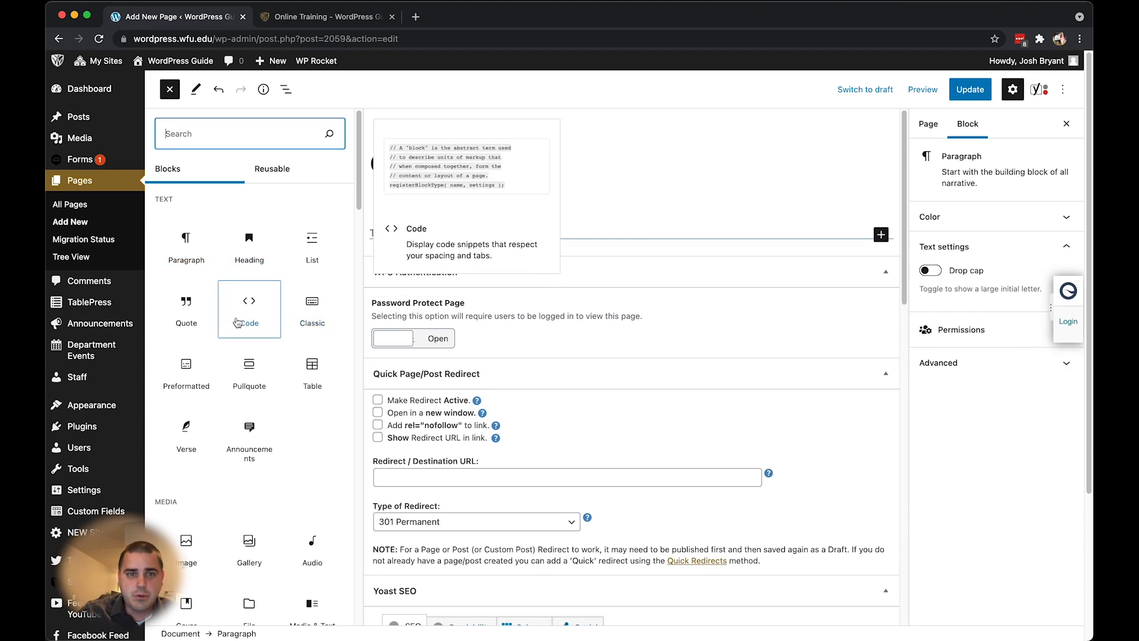
click(250, 260)
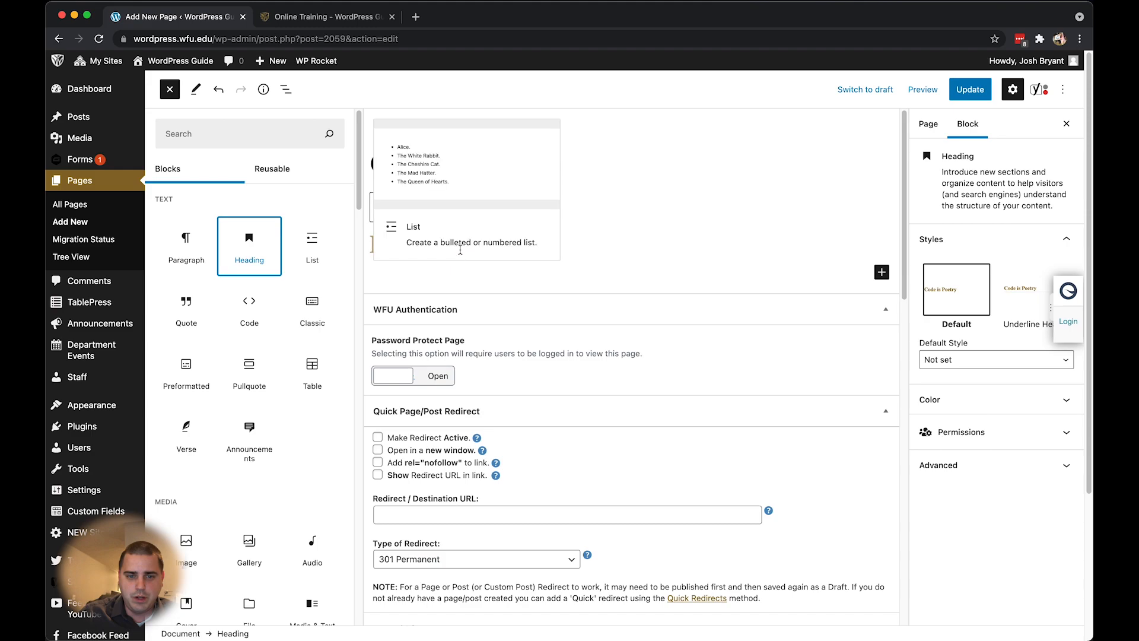
click(451, 248)
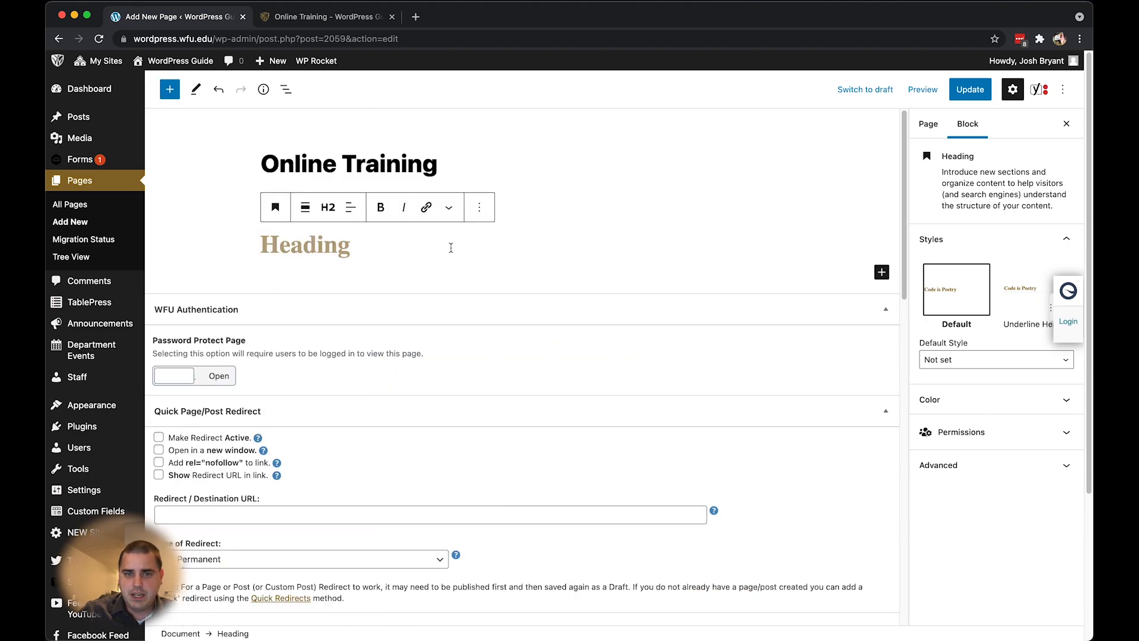
text(My first page!)
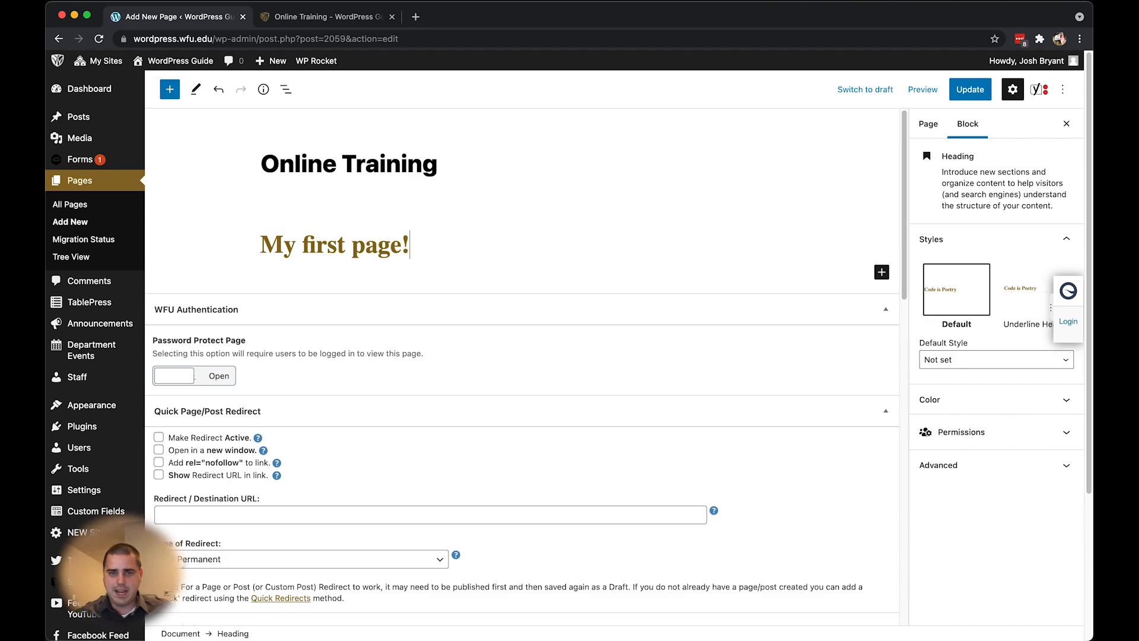
key(Return)
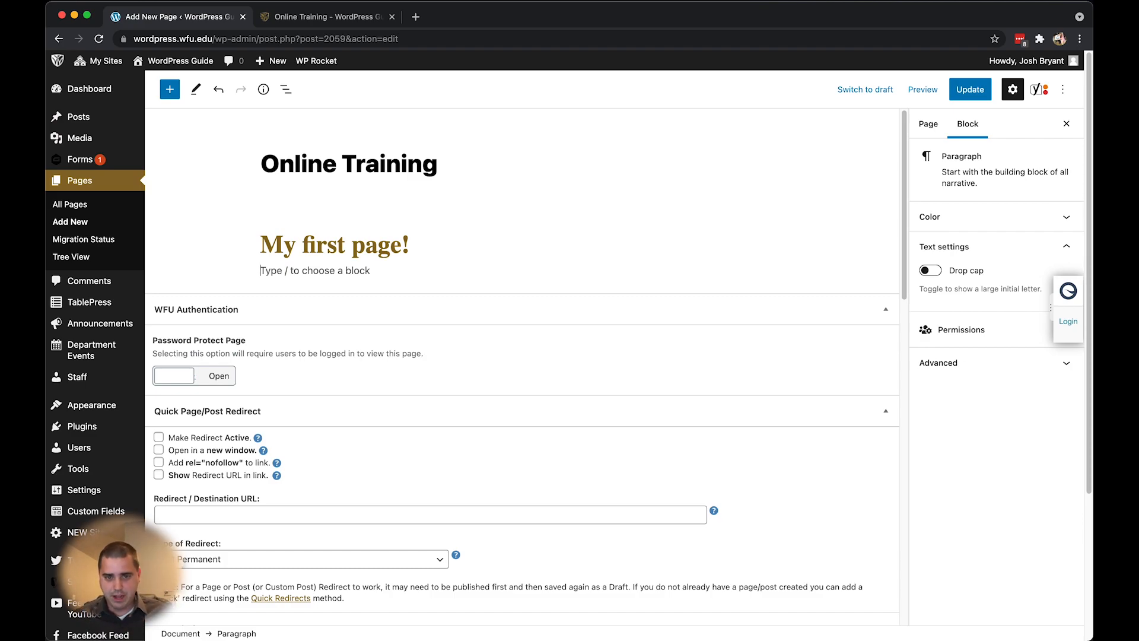
text(/)
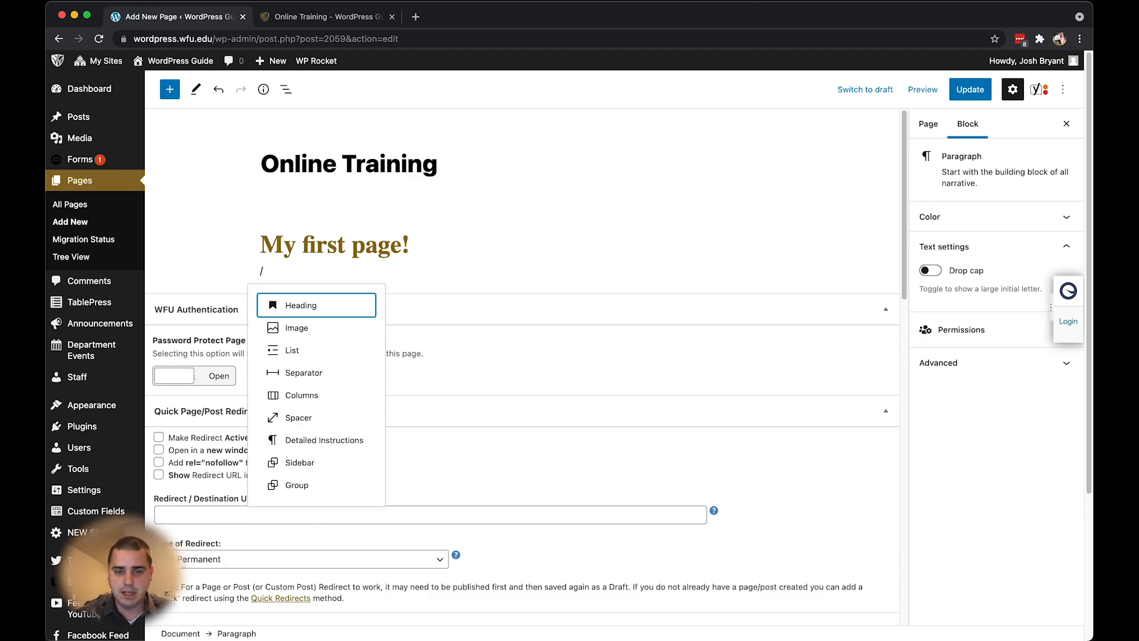
text(p)
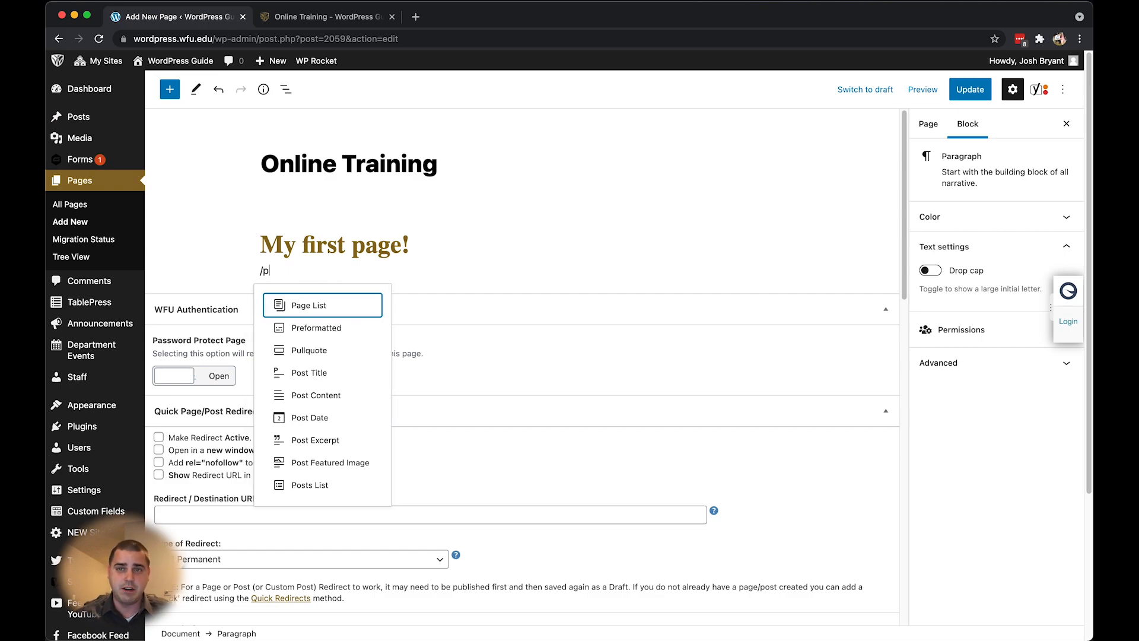
text(ar)
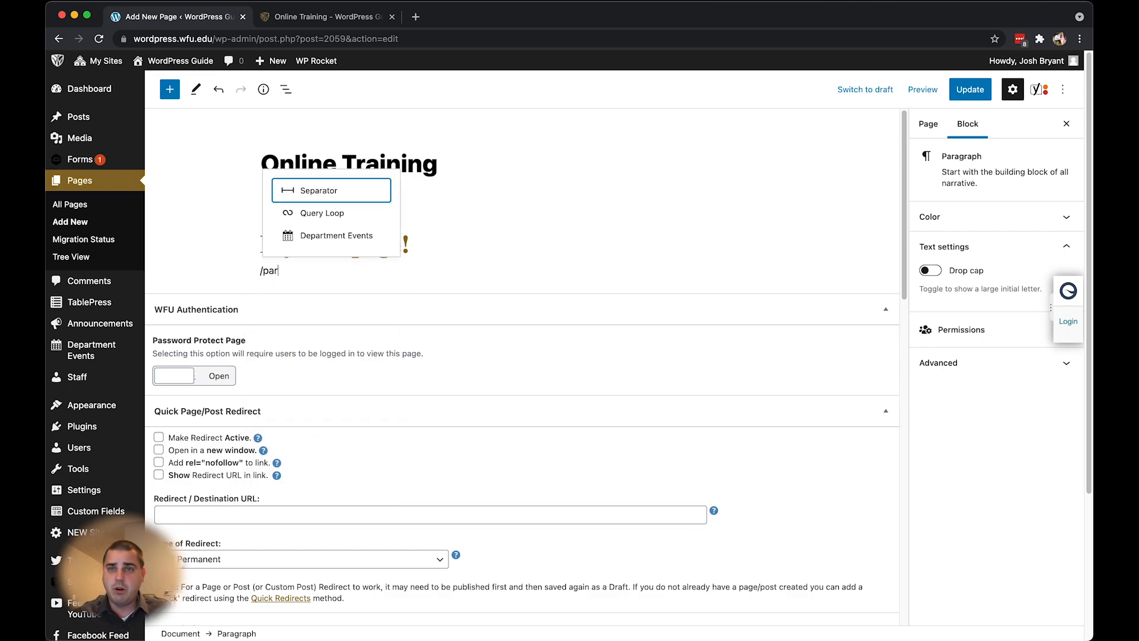
text(ag)
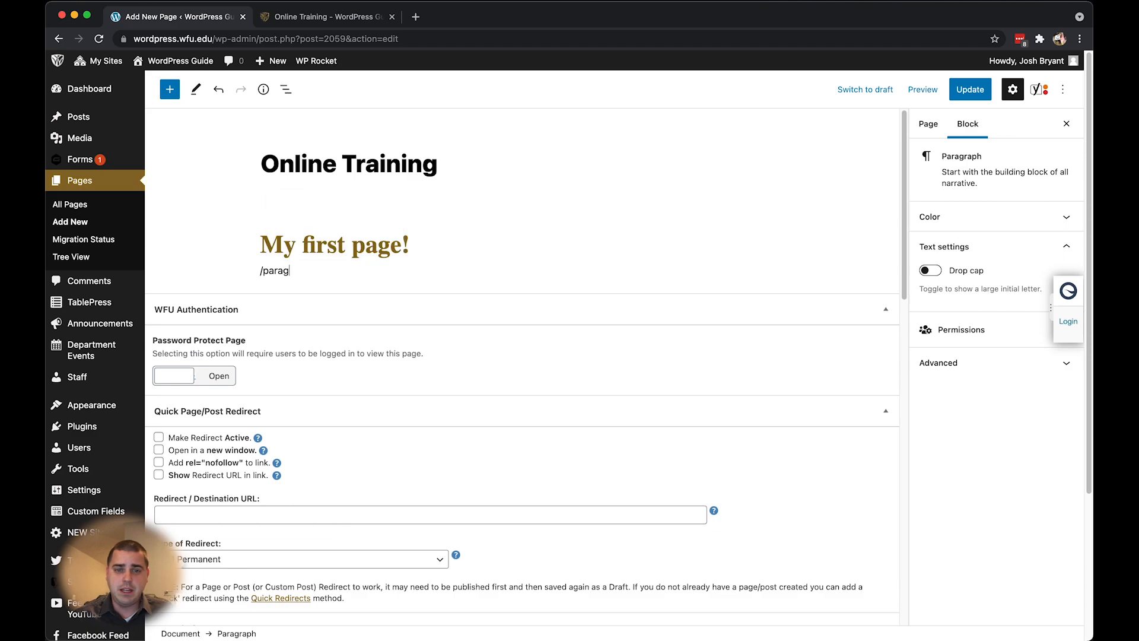
key(BackSpace)
key(BackSpace)
key(BackSpace)
key(BackSpace)
key(BackSpace)
key(BackSpace)
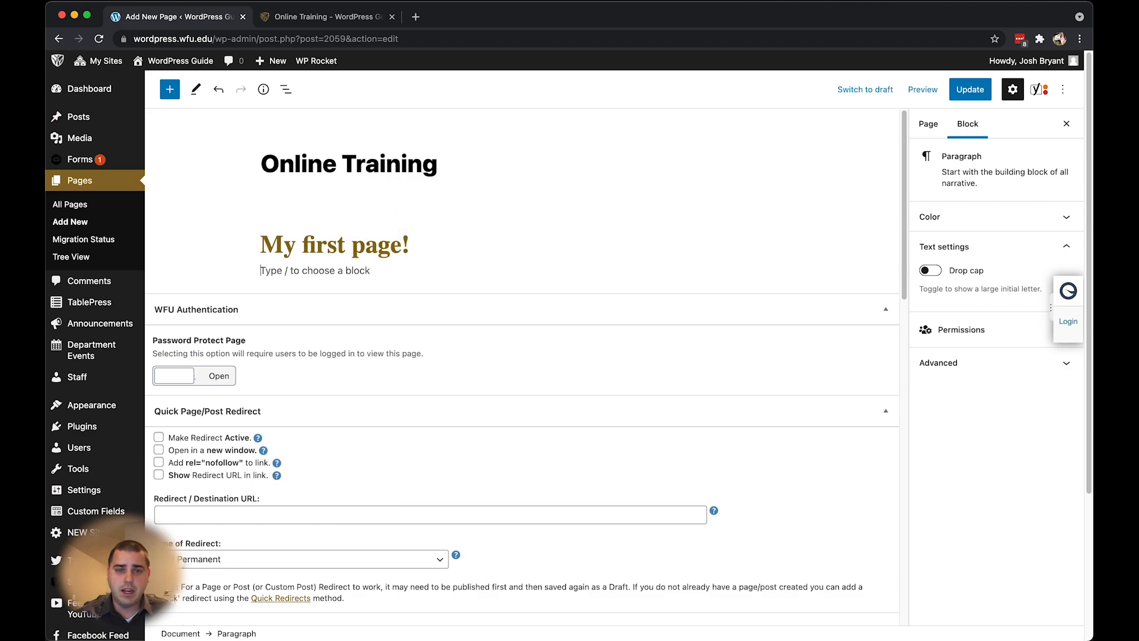
Add a Paragraph block below the heading with the text "This is a paragraph block.".
click(170, 89)
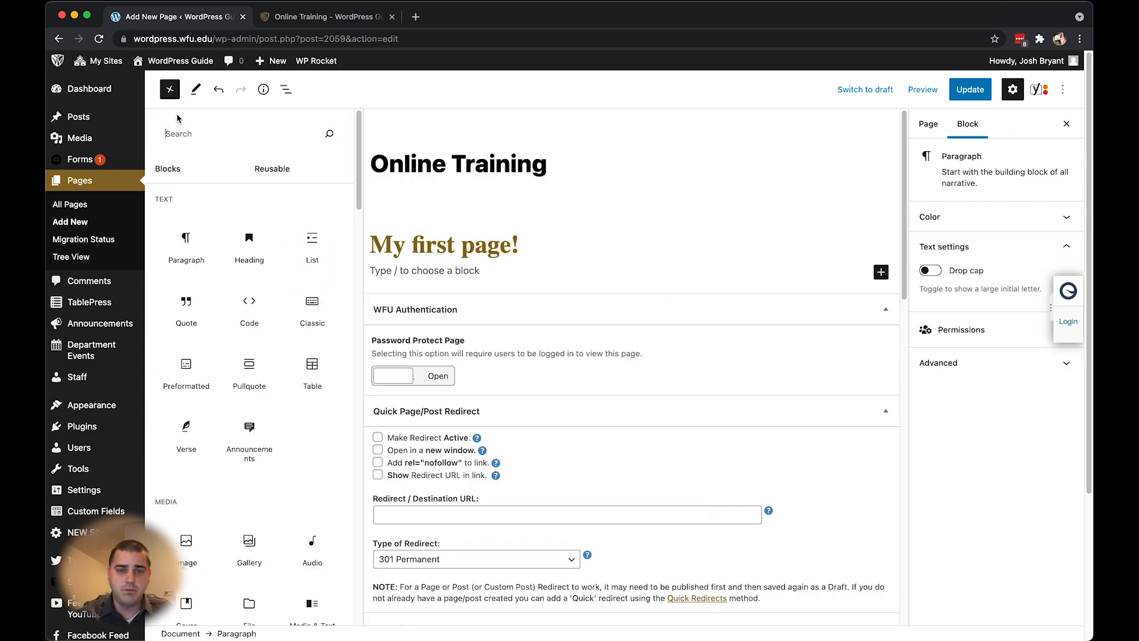
click(187, 243)
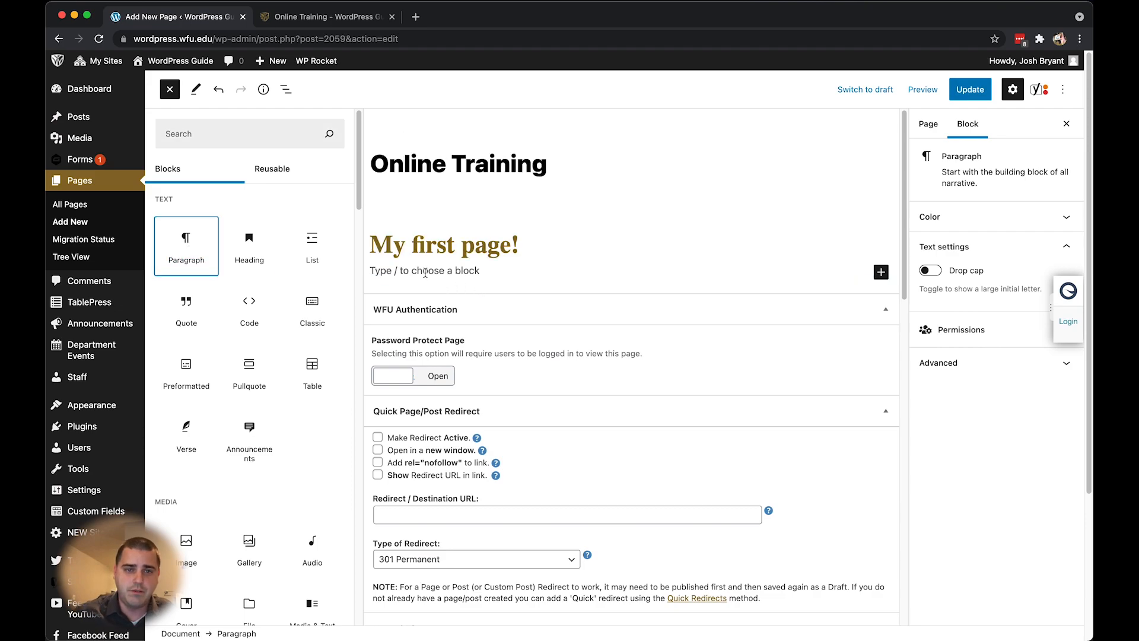
click(416, 271)
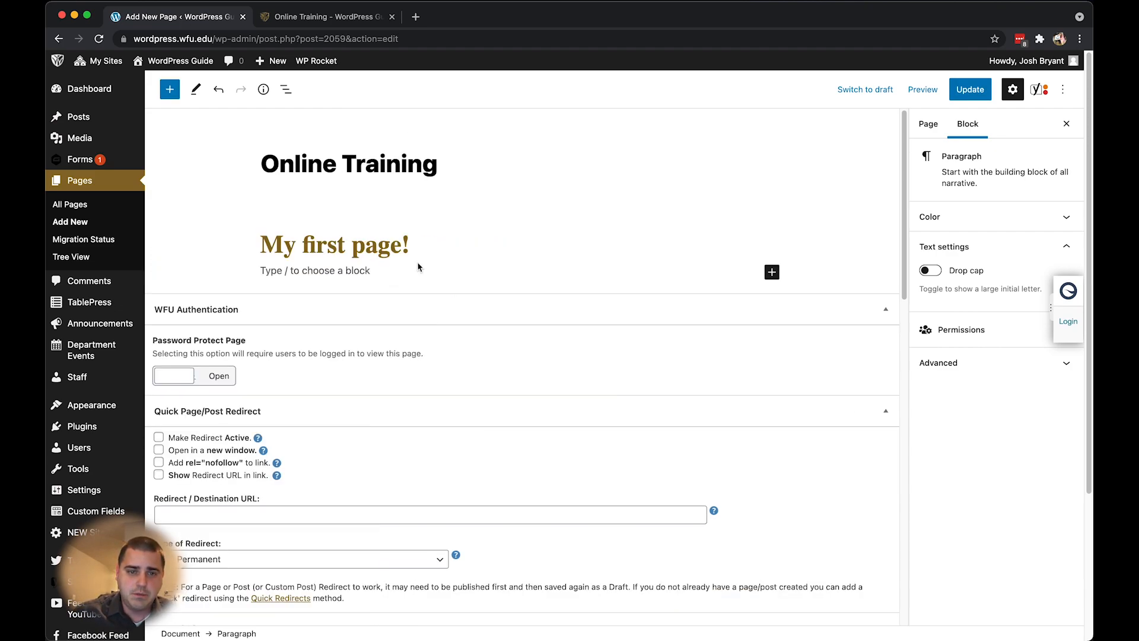
text(This is a paragraph block.)
Insert a List block on a new line below the paragraph.
key(Return)
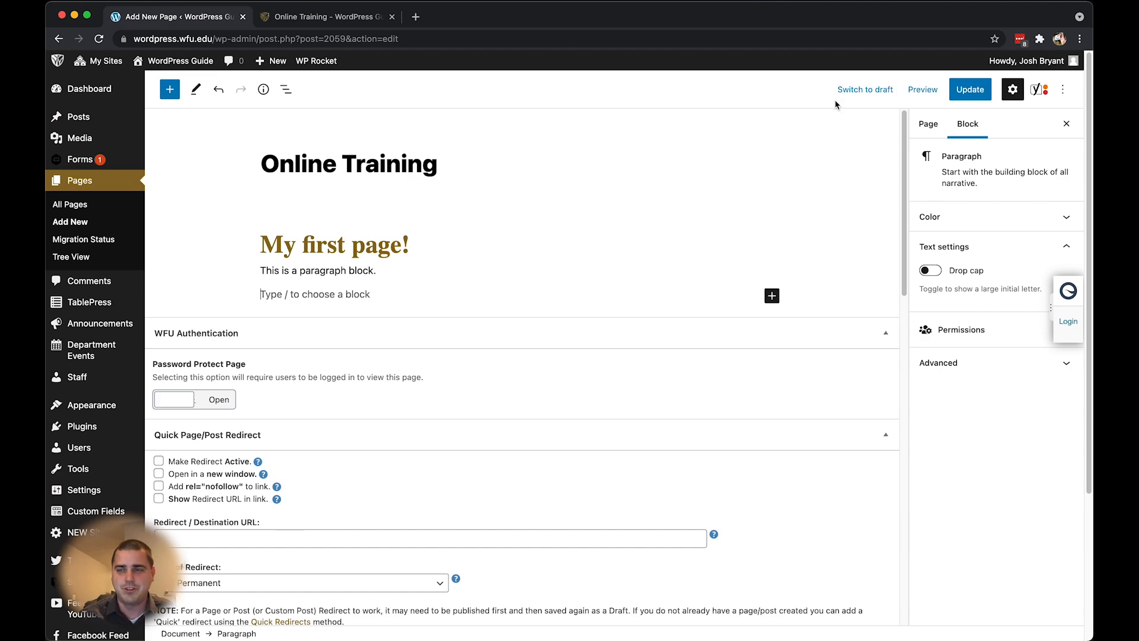
text(/)
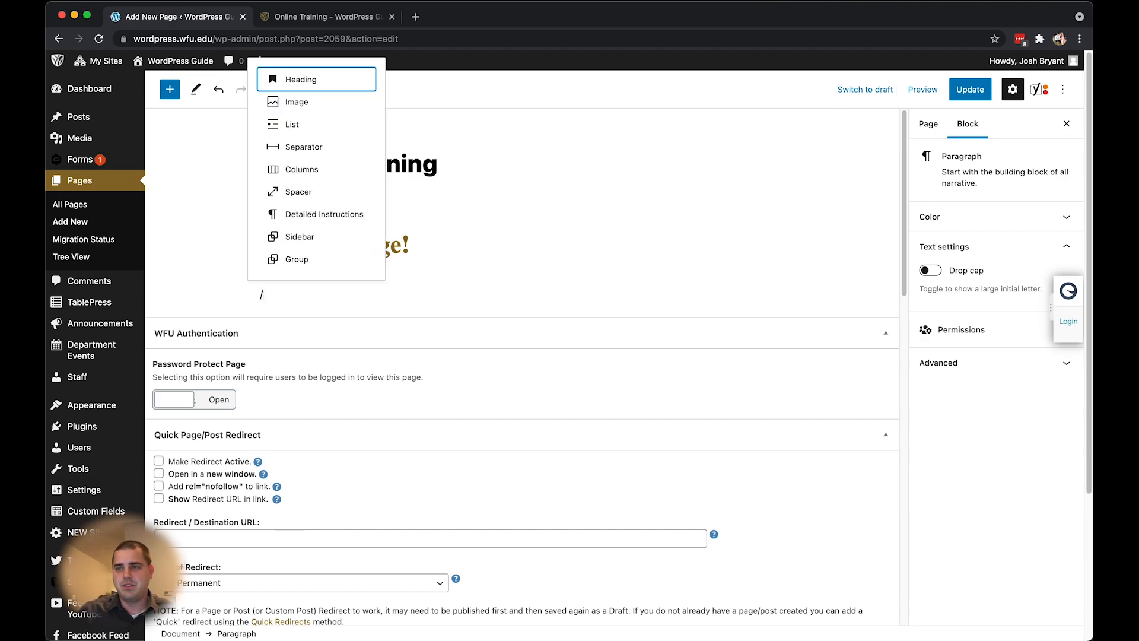
text(bu)
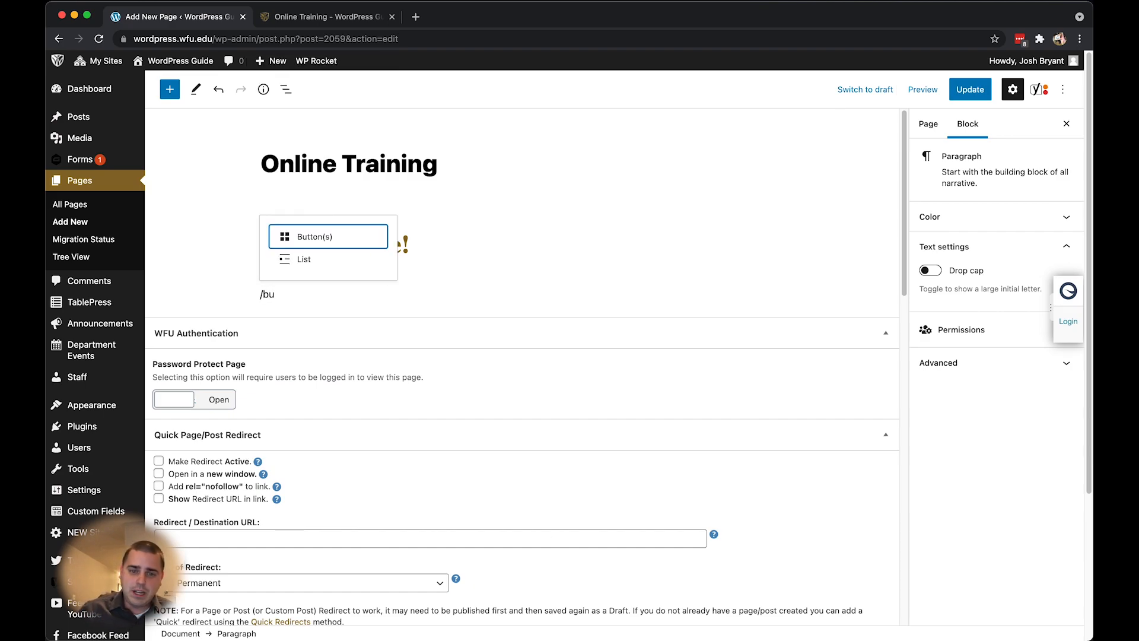
key(Down)
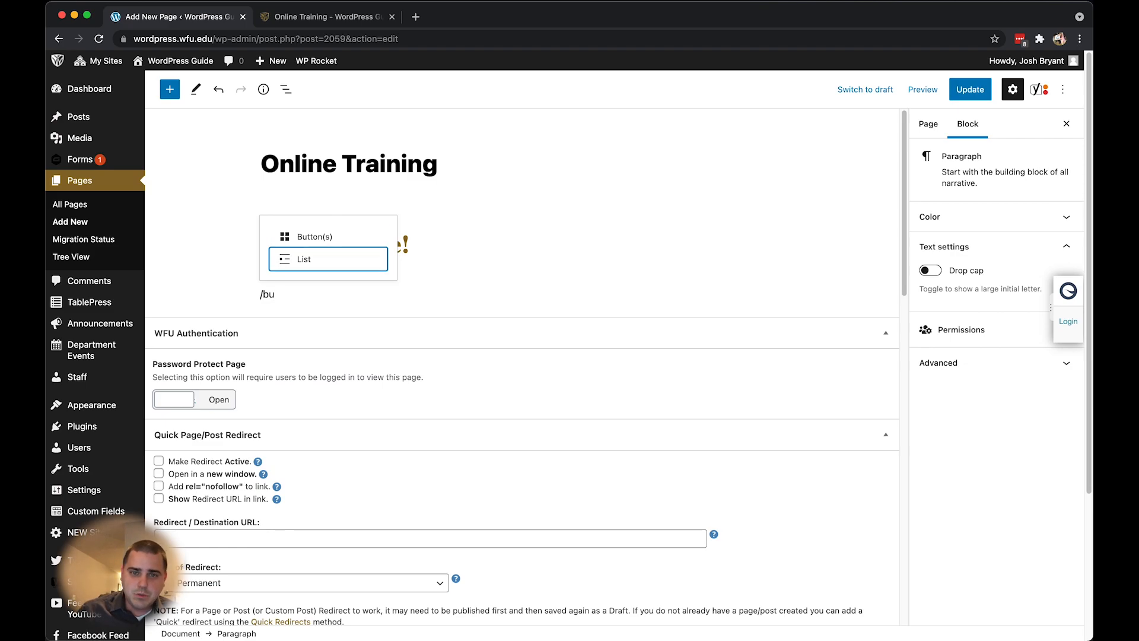
key(Return)
Fill the bulleted list with three entries: "List item 1", "List item 2" and "List item 3".
text(Li)
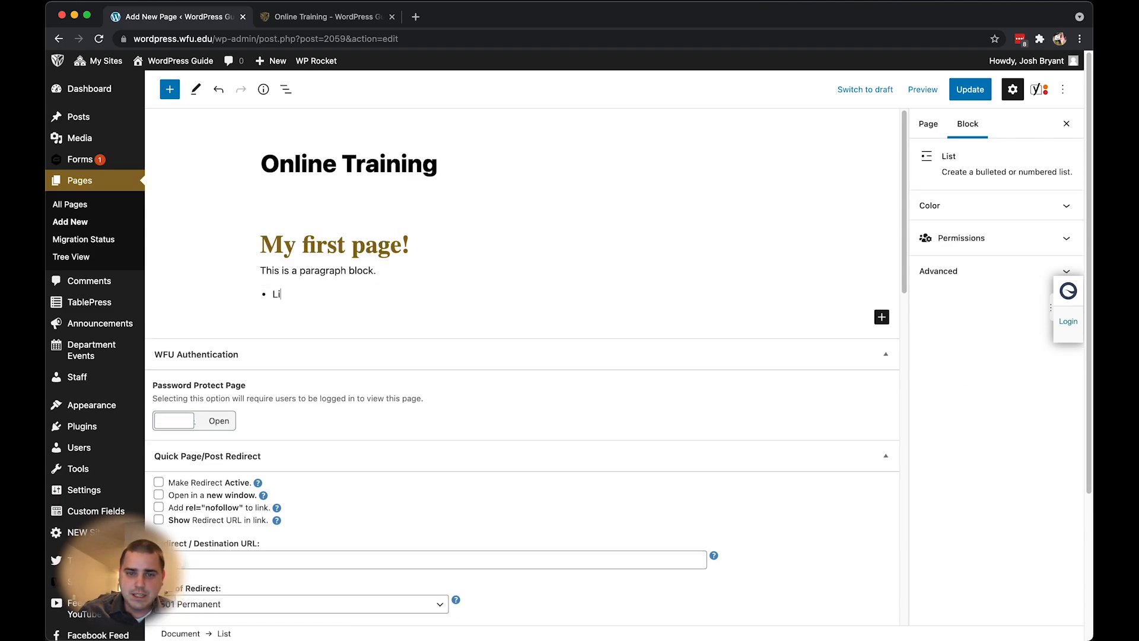
text(st item 1)
key(Return)
text(List item 1)
key(Return)
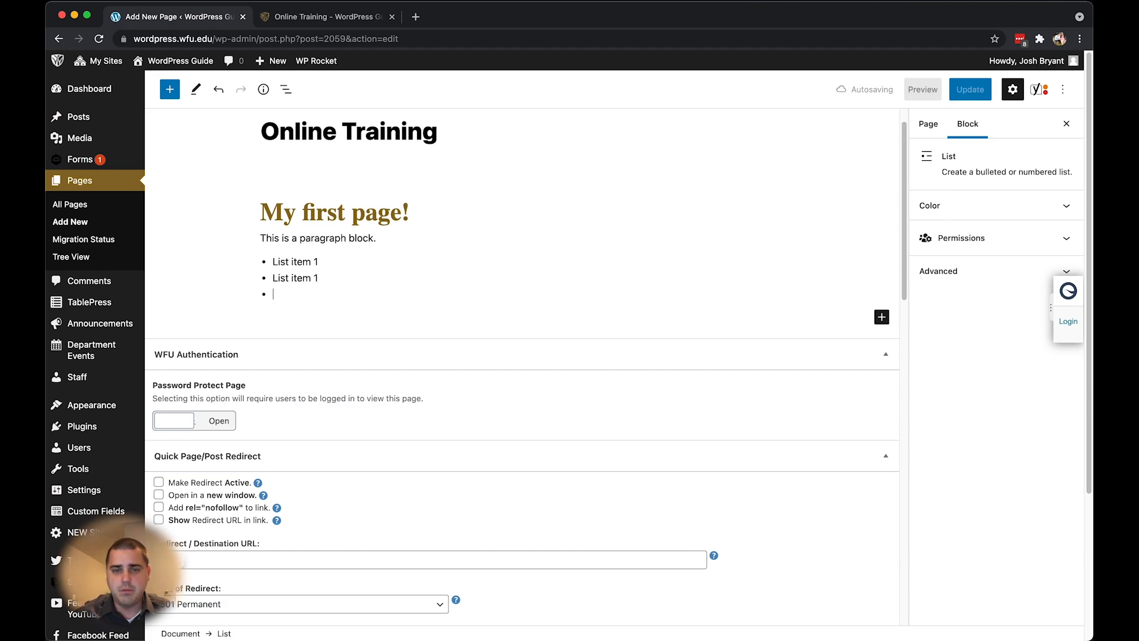
key(BackSpace)
key(BackSpace)
text(2)
key(Return)
text(List item 3)
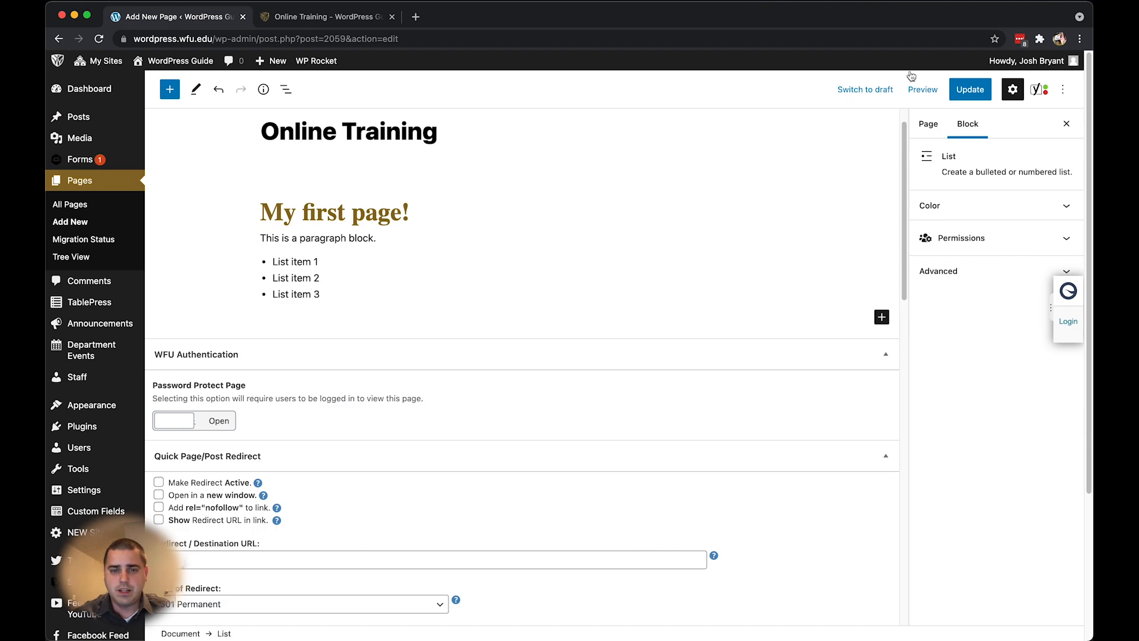
Update the Online Training page and reload its live version in the other browser tab.
click(980, 95)
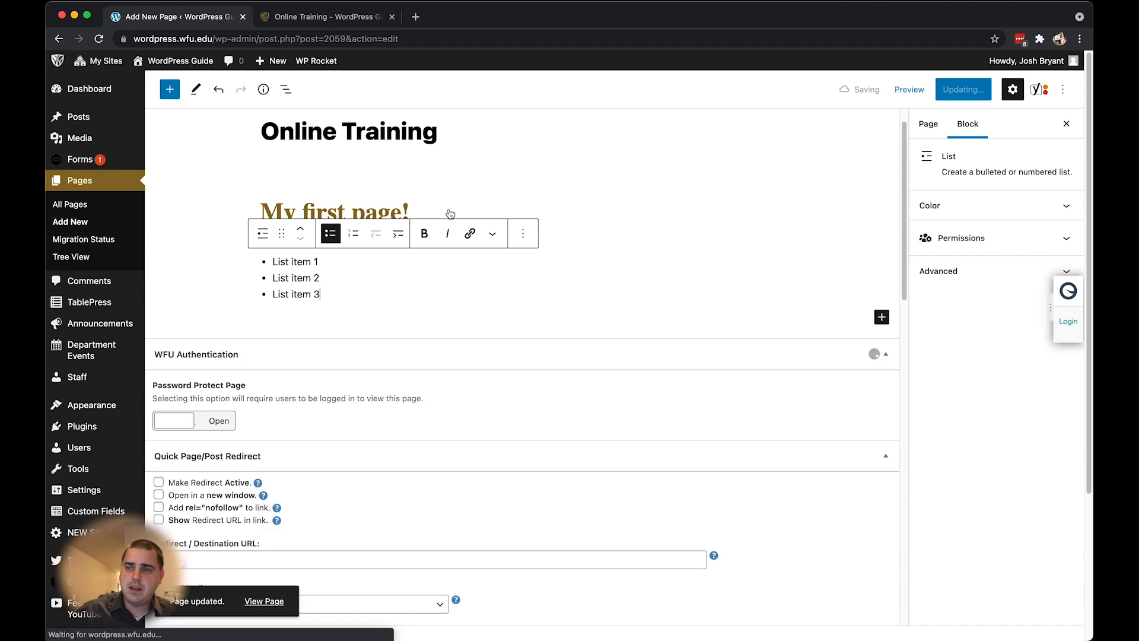
click(318, 17)
click(98, 40)
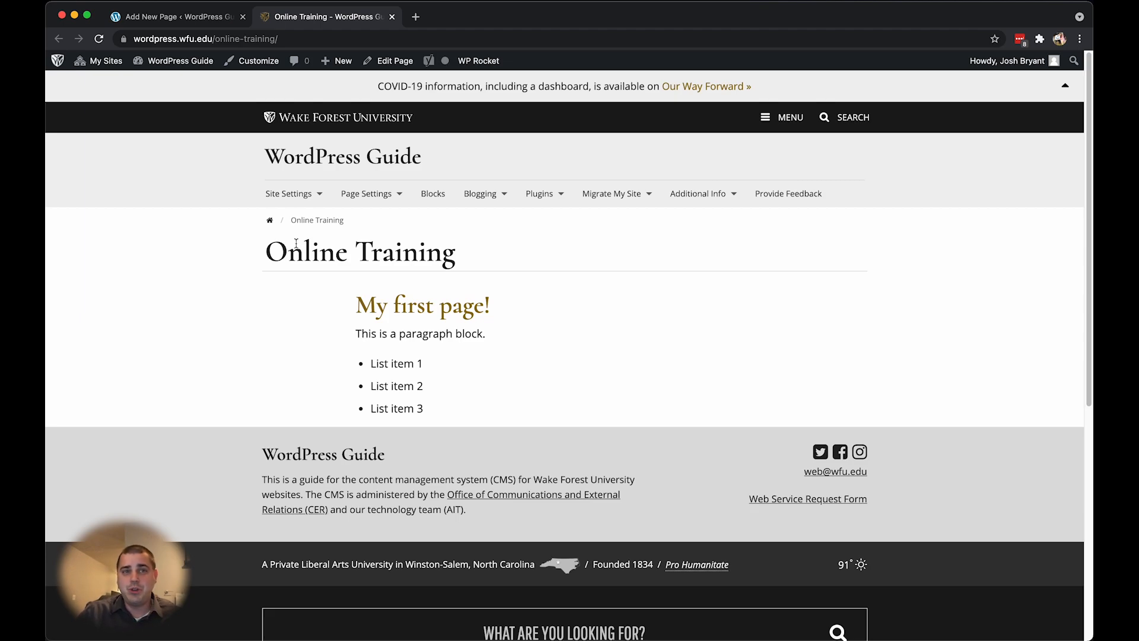
Open the WordPress Guide's Blocks page in a new browser tab and examine the common, layout and WFU custom blocks.
super+click(427, 205)
click(472, 20)
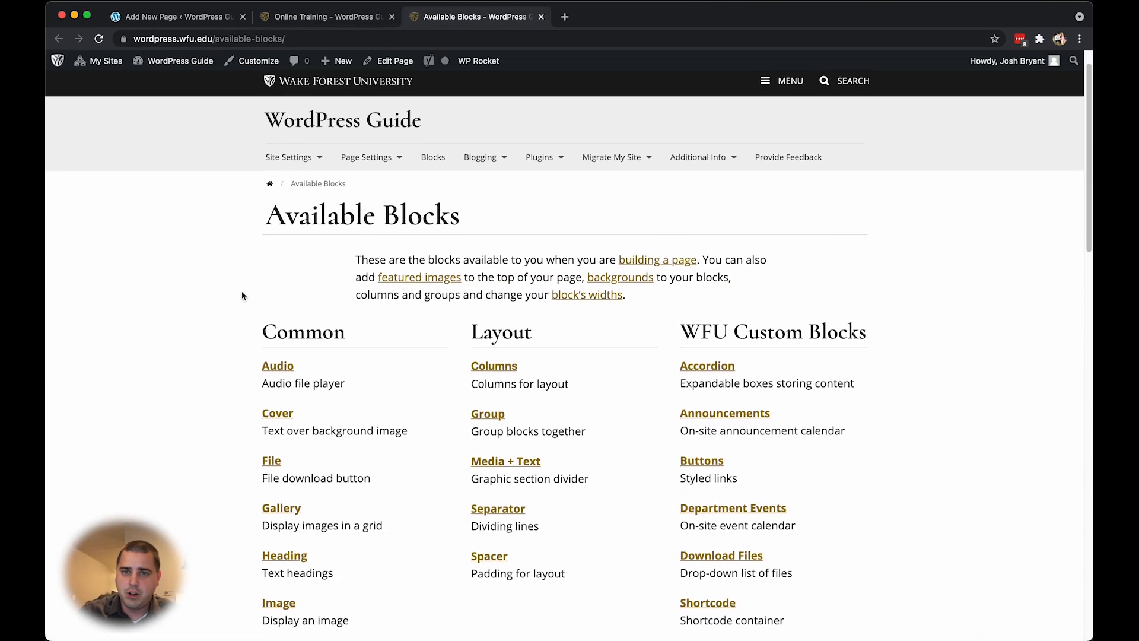
scroll(247, 282, down, 1)
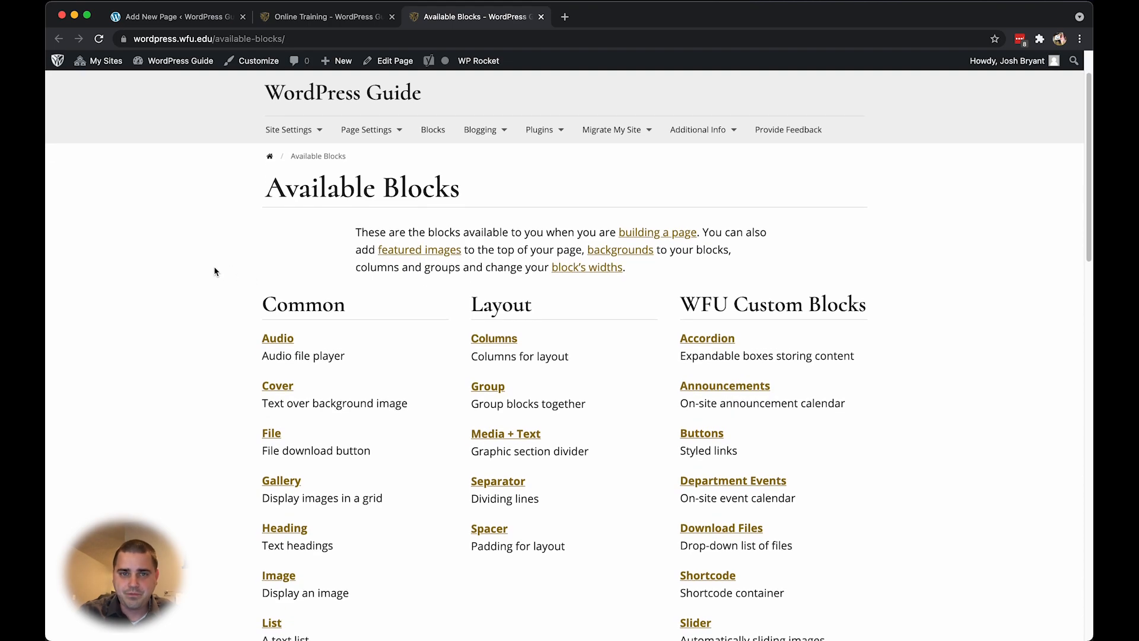
scroll(215, 271, down, 4)
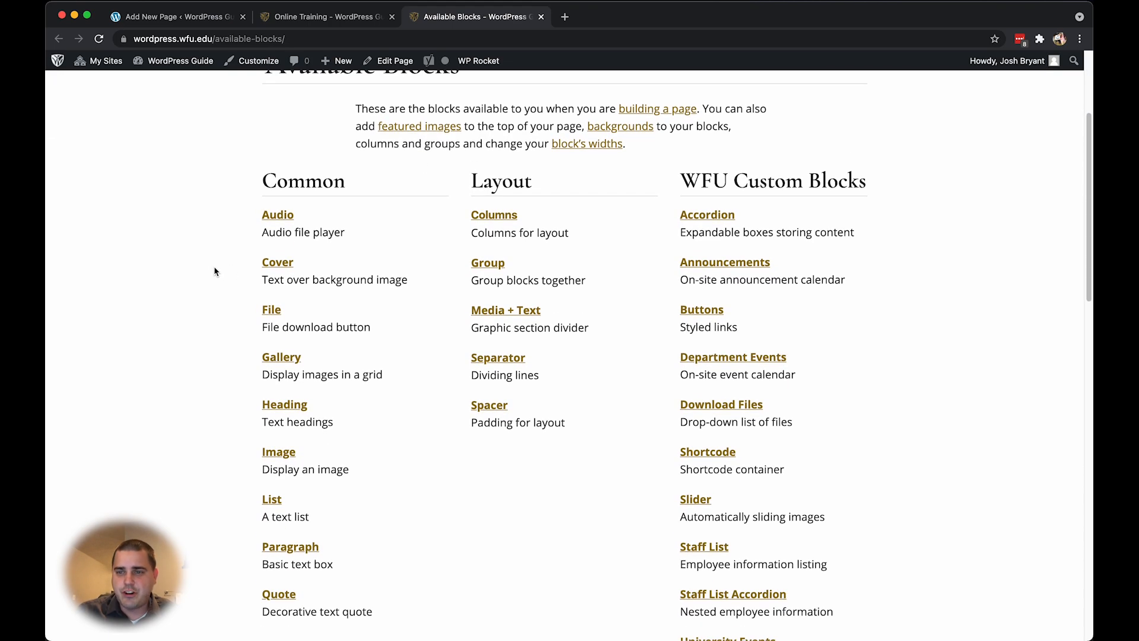
scroll(215, 271, down, 1)
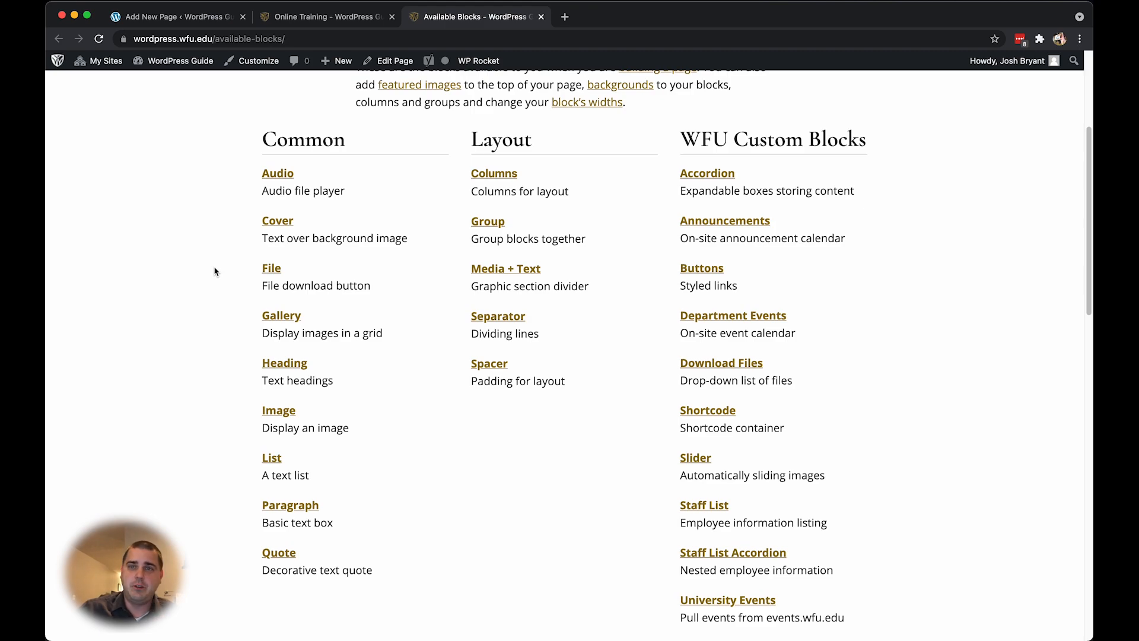
Open the Audio block's guide page in a new browser tab, highlight its introductory paragraph and briefly play the sample audio.
super+click(268, 175)
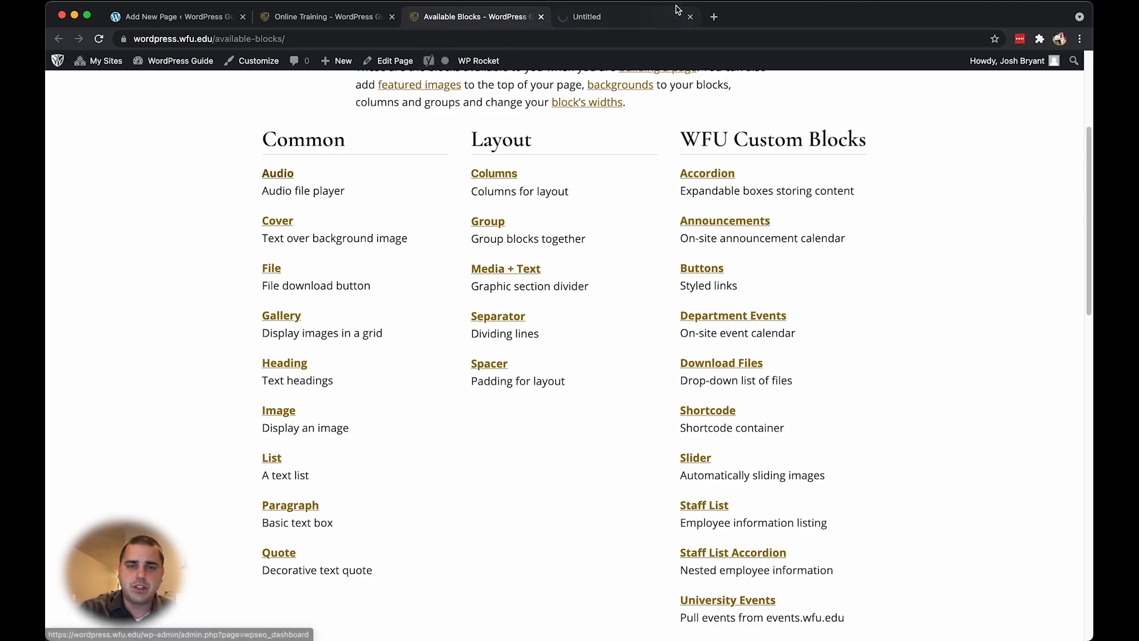
click(653, 15)
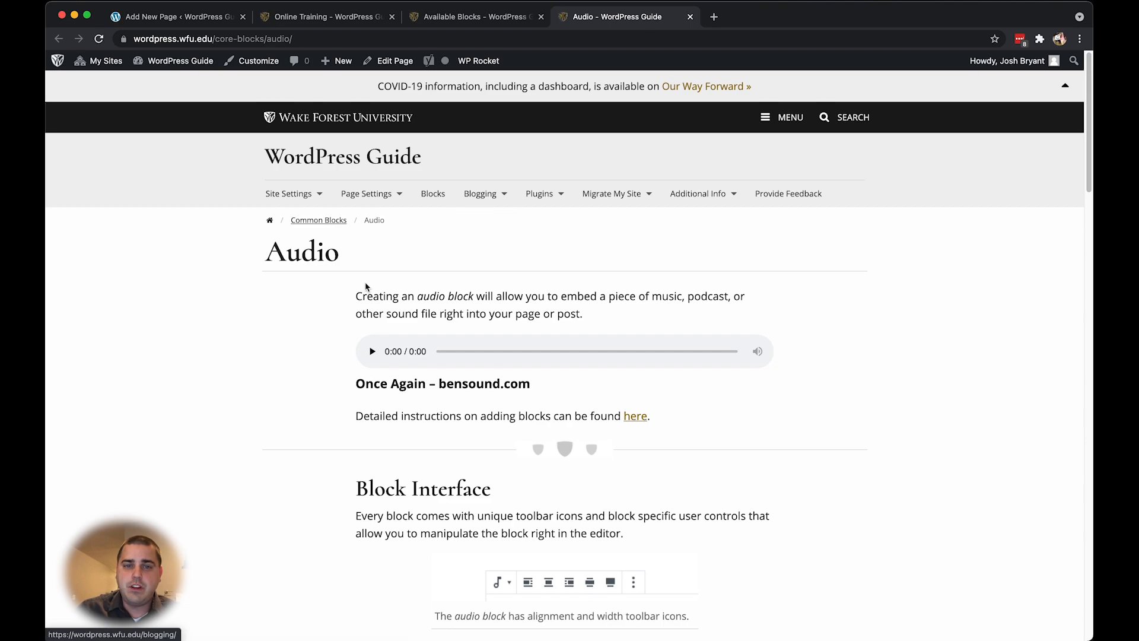
scroll(344, 272, down, 1)
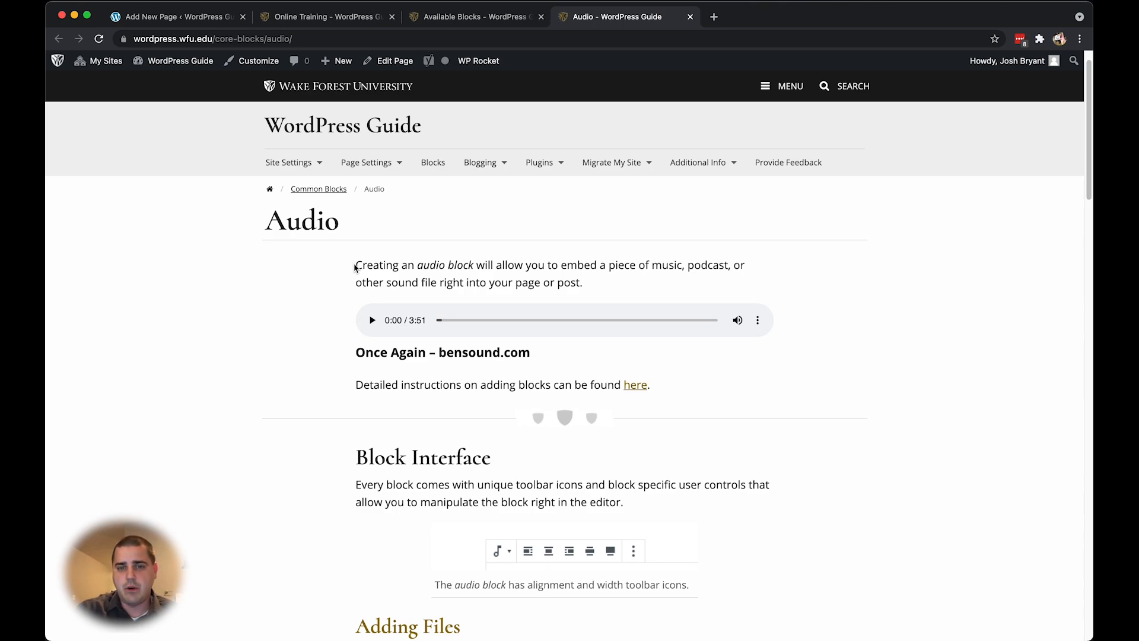
drag(351, 265, 608, 286)
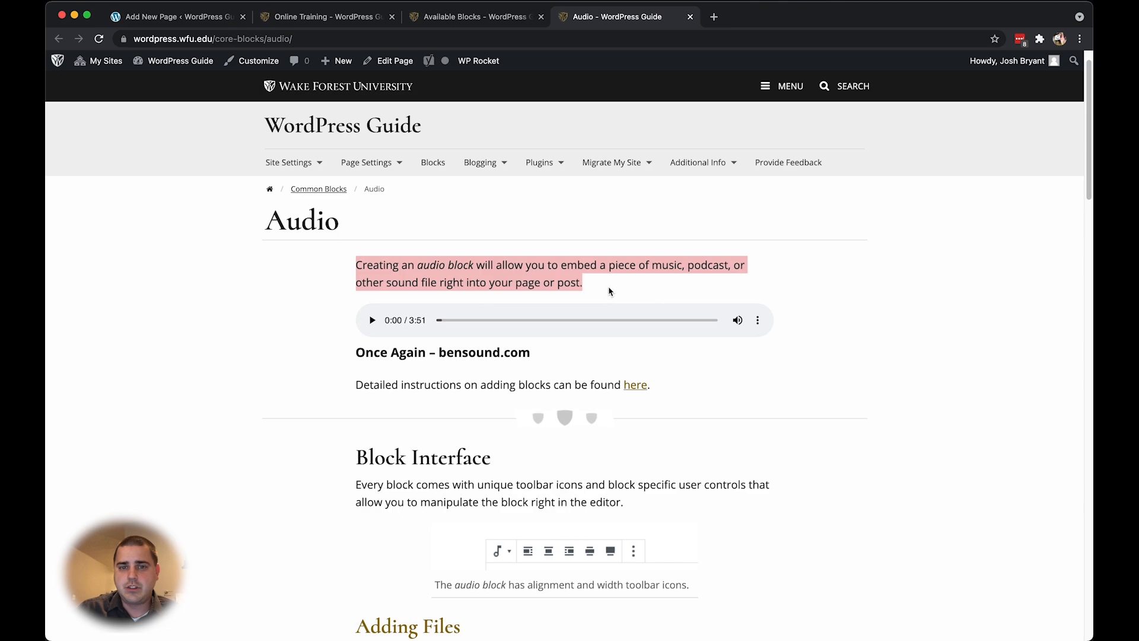
scroll(613, 284, down, 4)
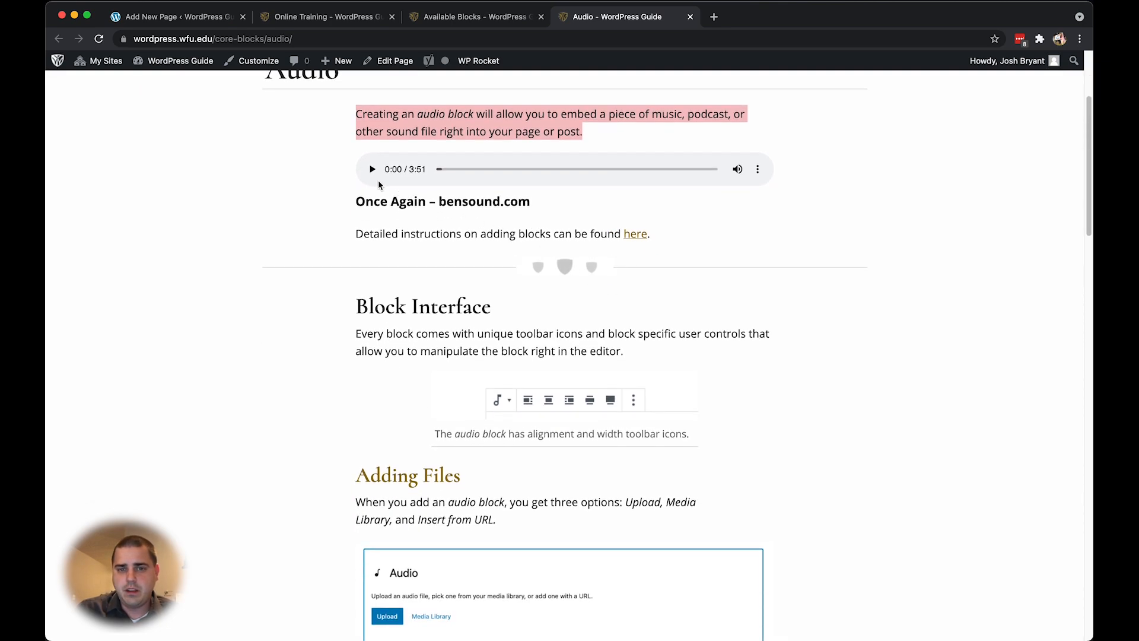
click(366, 172)
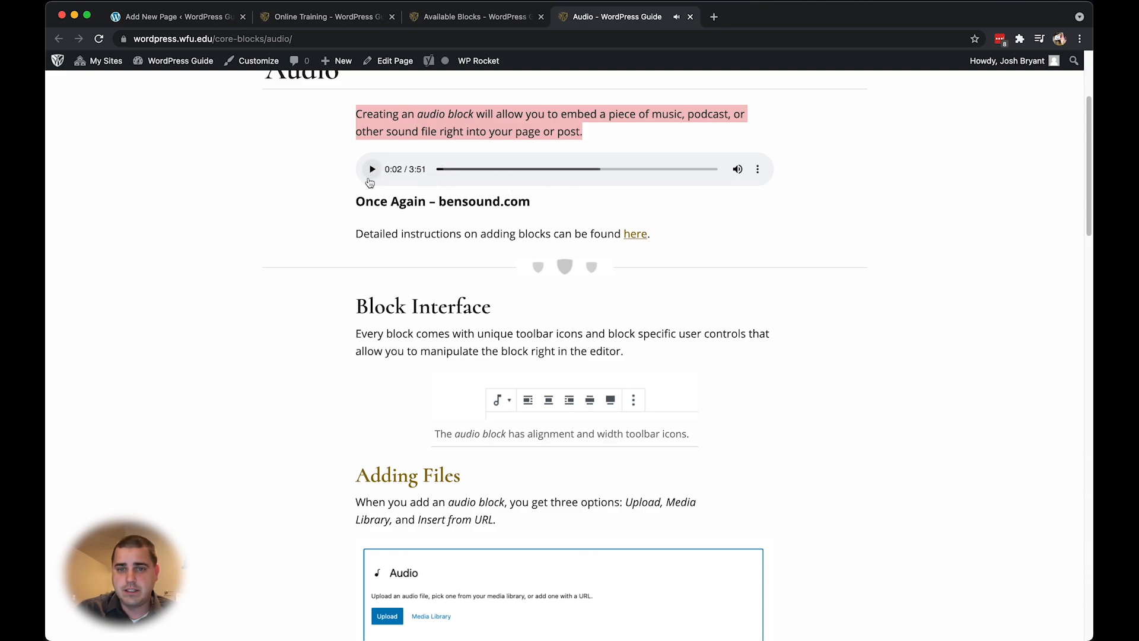
Examine the Audio page's block interface, file-adding and sidebar settings instructions, and close its tab to return to the block list.
scroll(388, 210, down, 3)
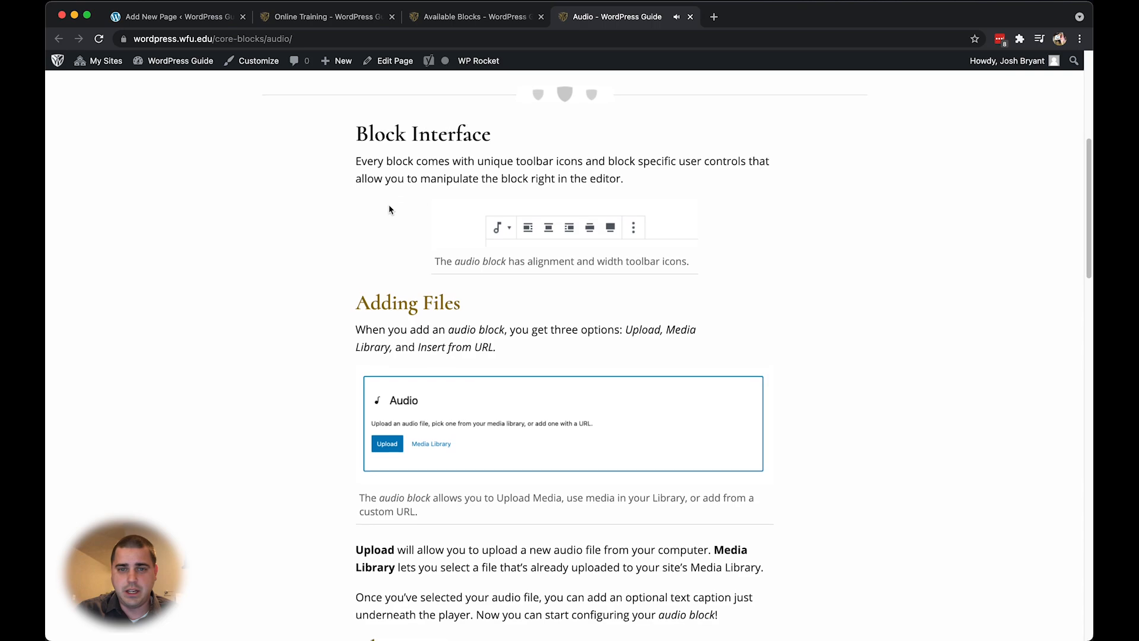
scroll(509, 286, down, 3)
scroll(508, 284, down, 8)
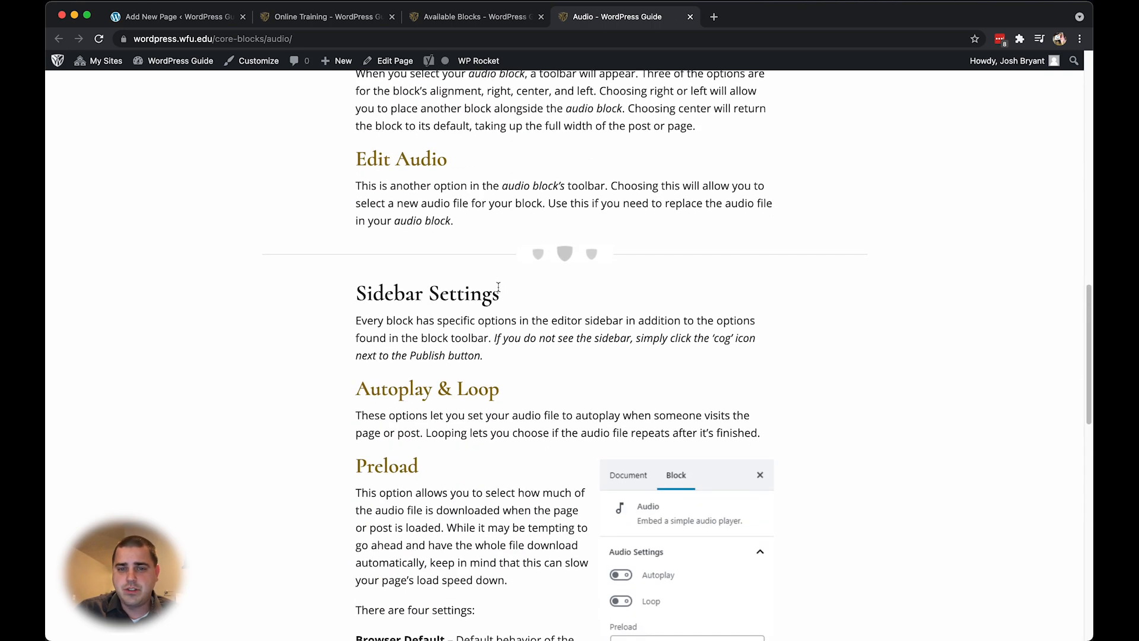
scroll(494, 293, down, 6)
scroll(490, 304, up, 20)
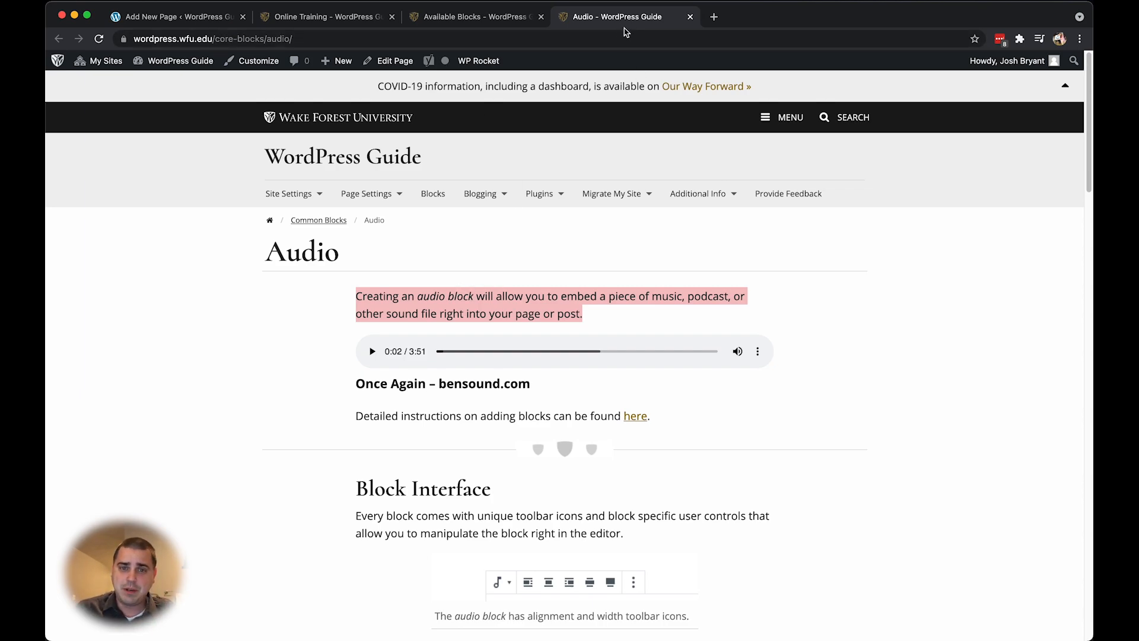
key(super+w)
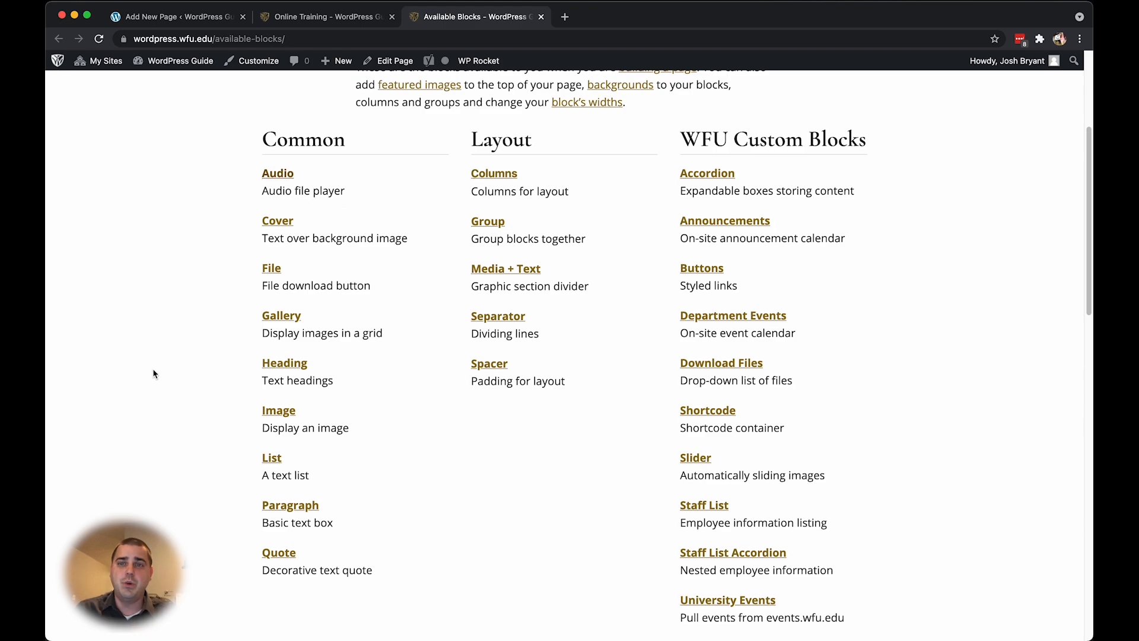